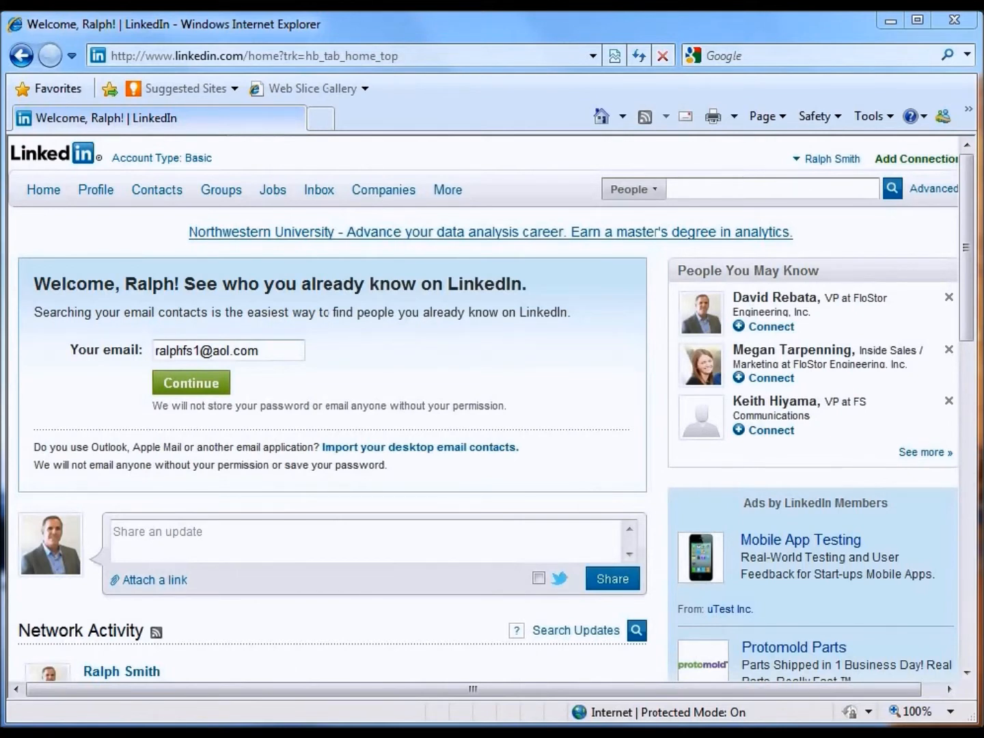
# From the Profile menu, open Edit Profile and go to the public profile settings.
pyautogui.moveTo(99, 194)
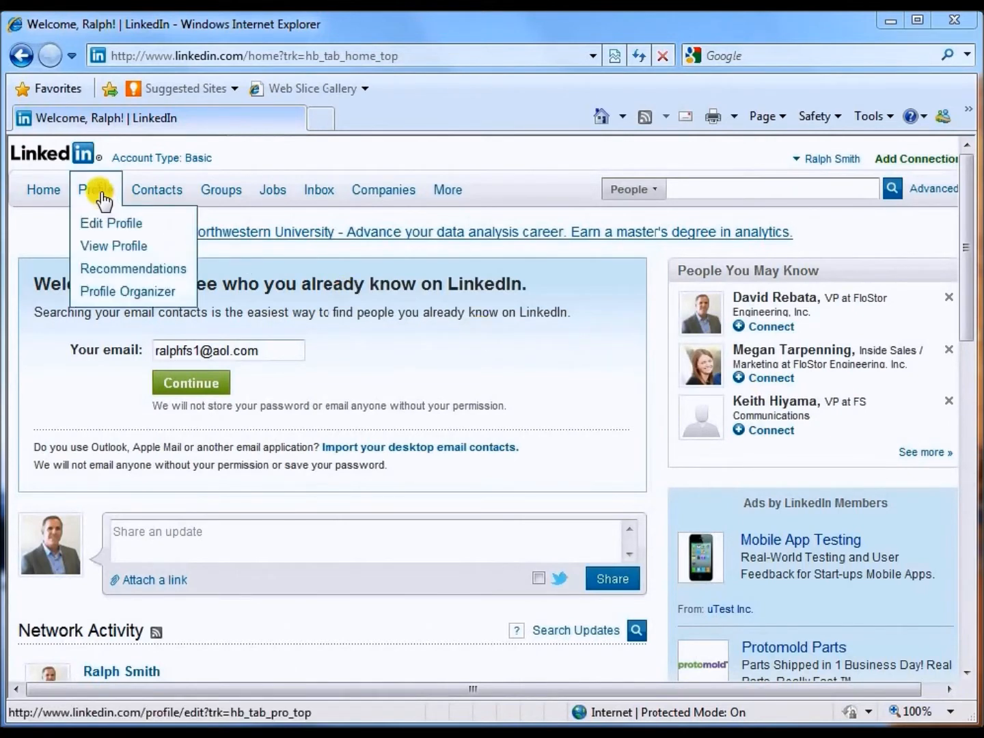
pyautogui.click(103, 223)
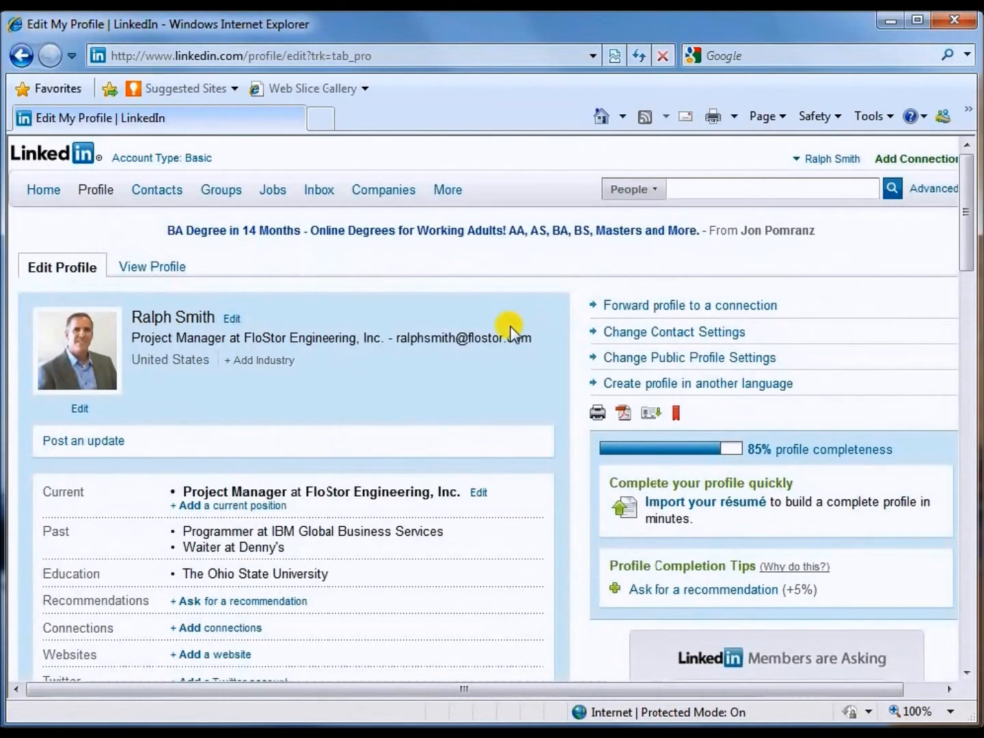
pyautogui.click(623, 359)
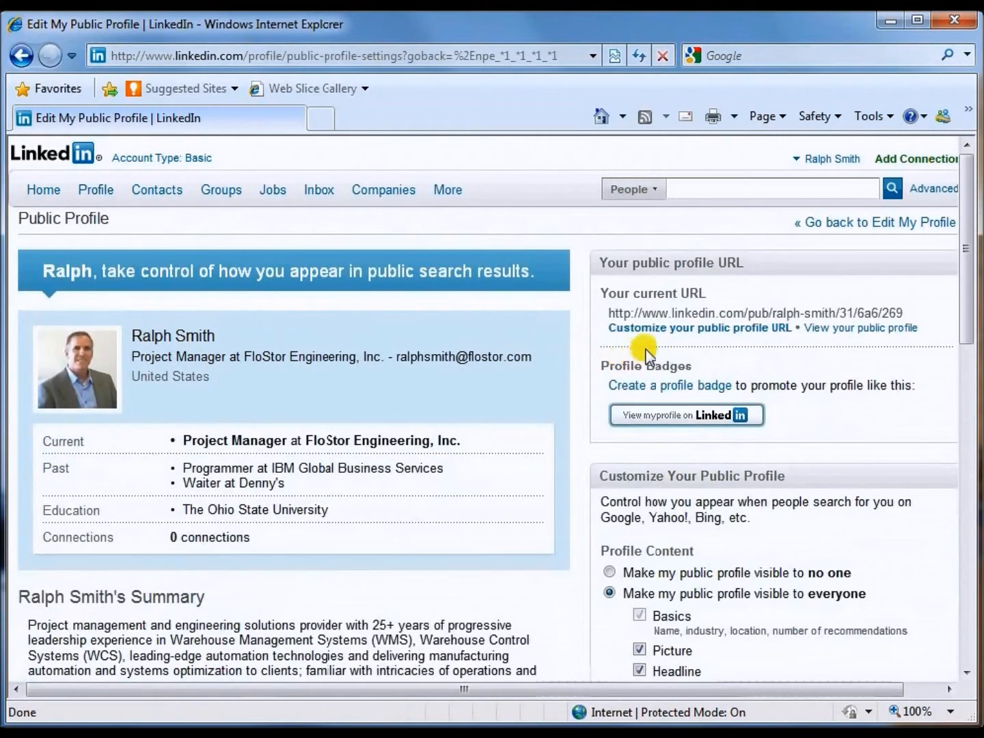
pyautogui.click(822, 329)
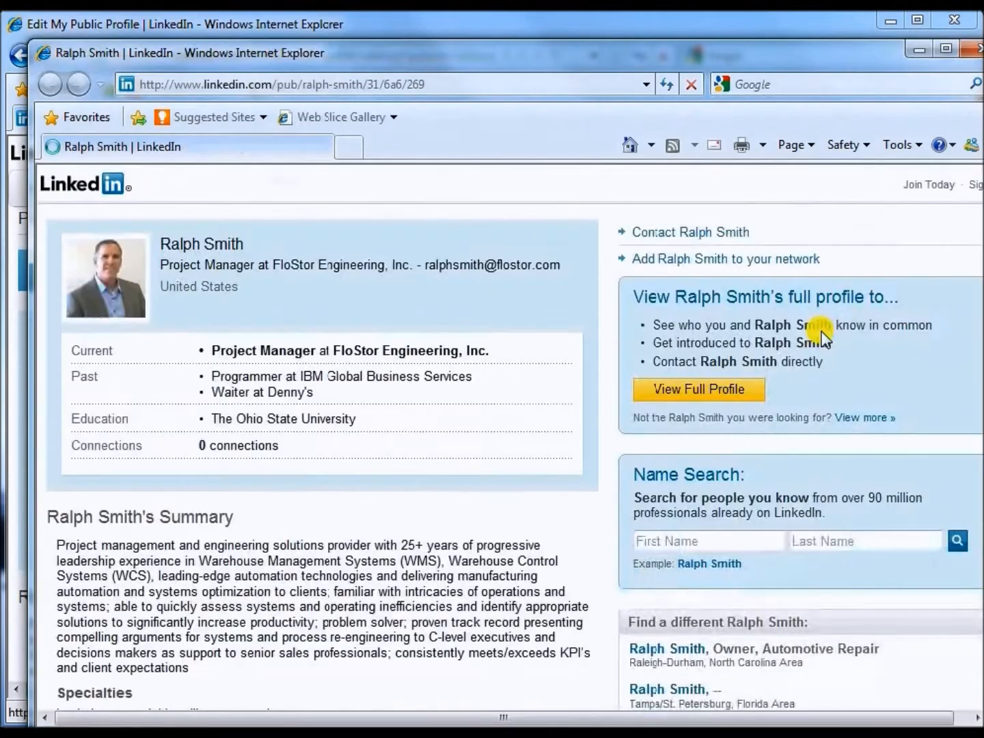
pyautogui.moveTo(742, 55); pyautogui.dragTo(714, 26)
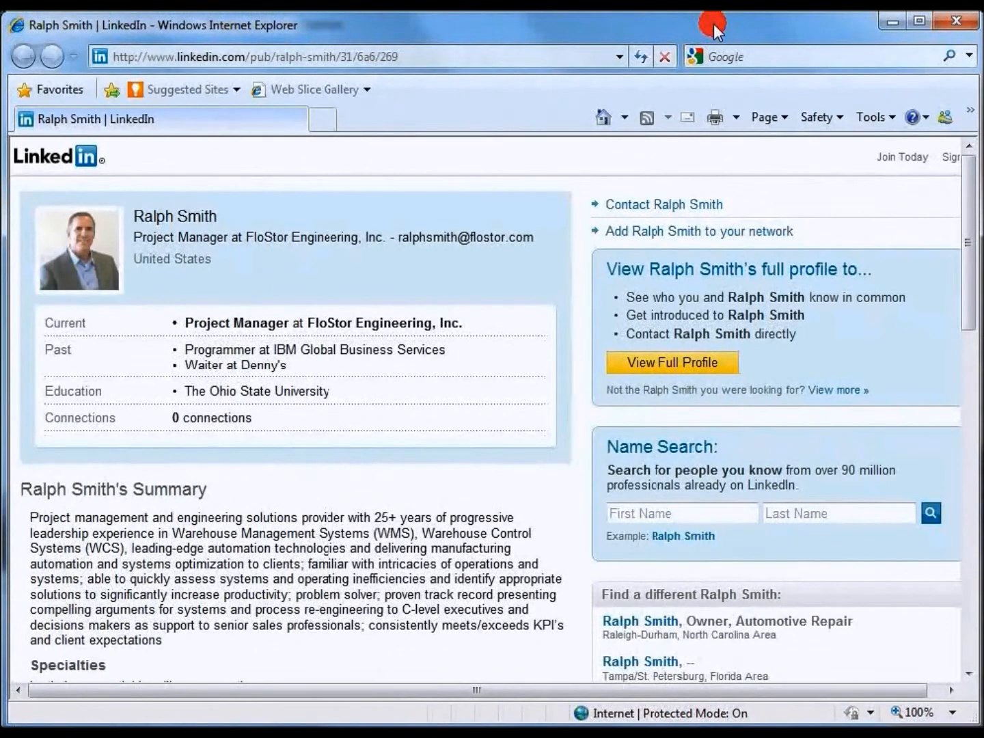
pyautogui.moveTo(964, 258); pyautogui.dragTo(960, 563)
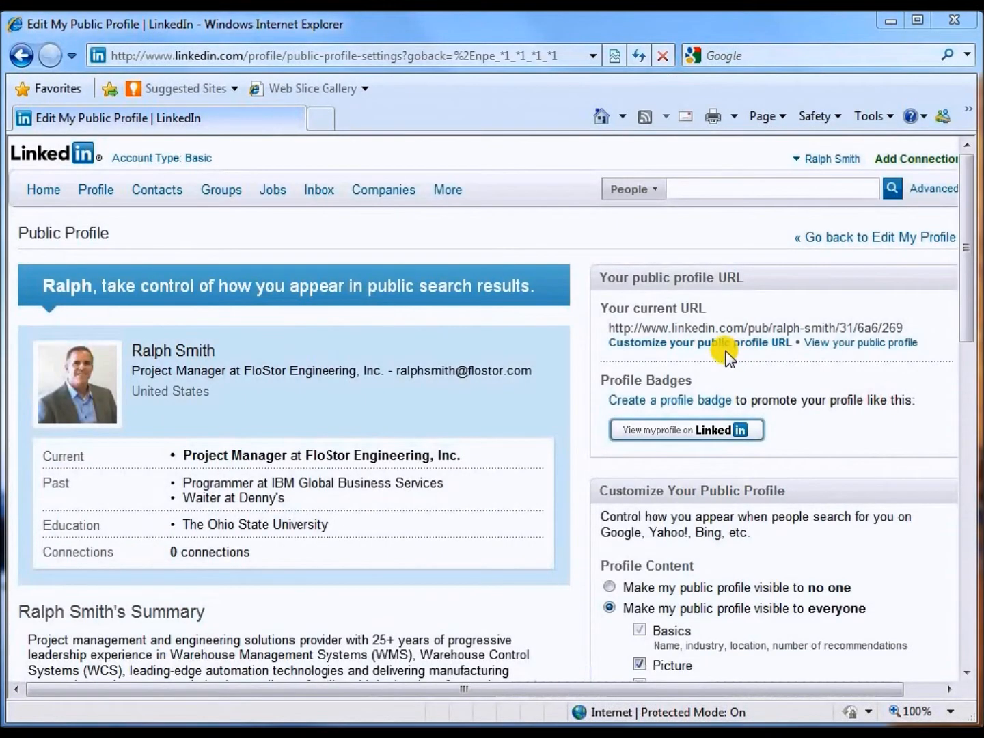
pyautogui.moveTo(973, 304); pyautogui.dragTo(972, 395)
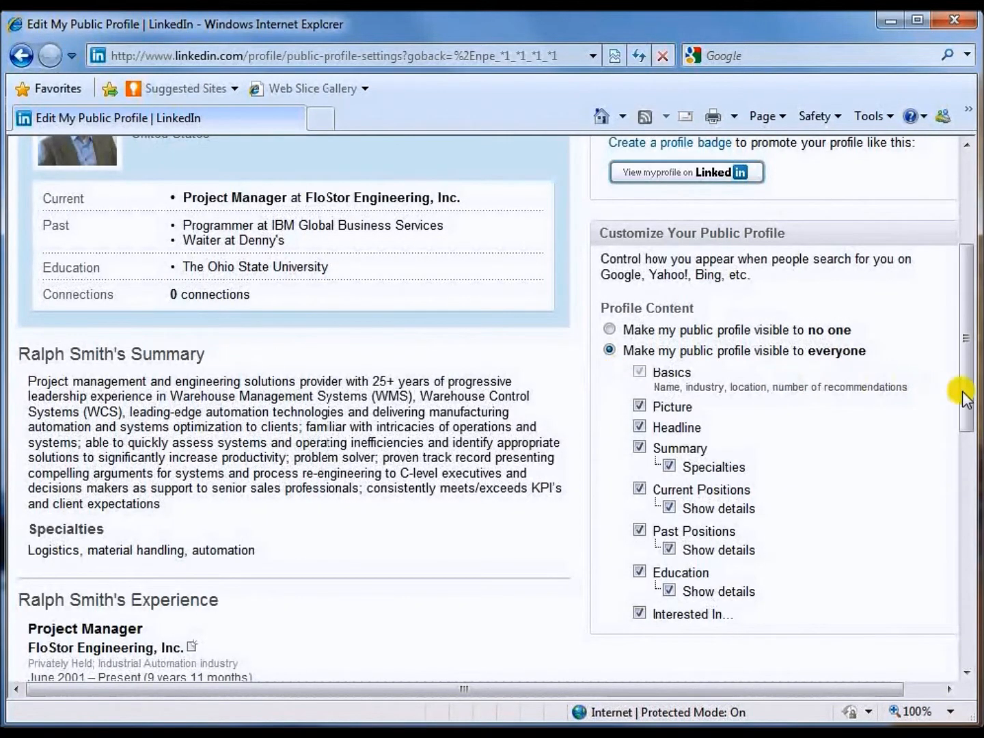
pyautogui.moveTo(966, 395); pyautogui.dragTo(970, 423)
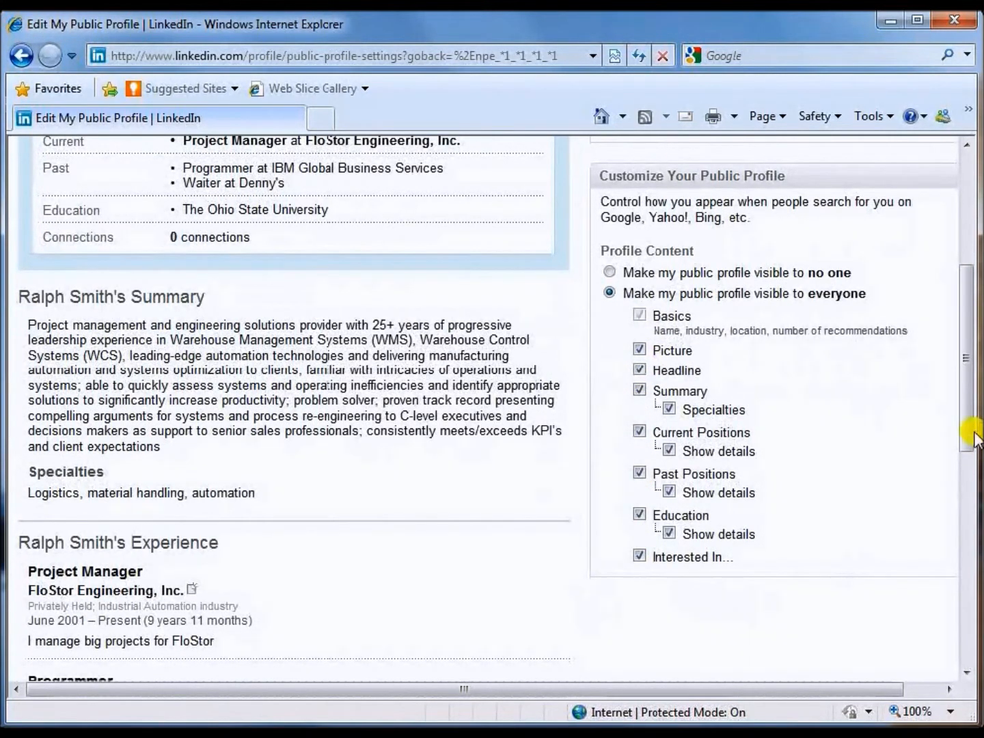
pyautogui.moveTo(970, 434); pyautogui.dragTo(966, 309)
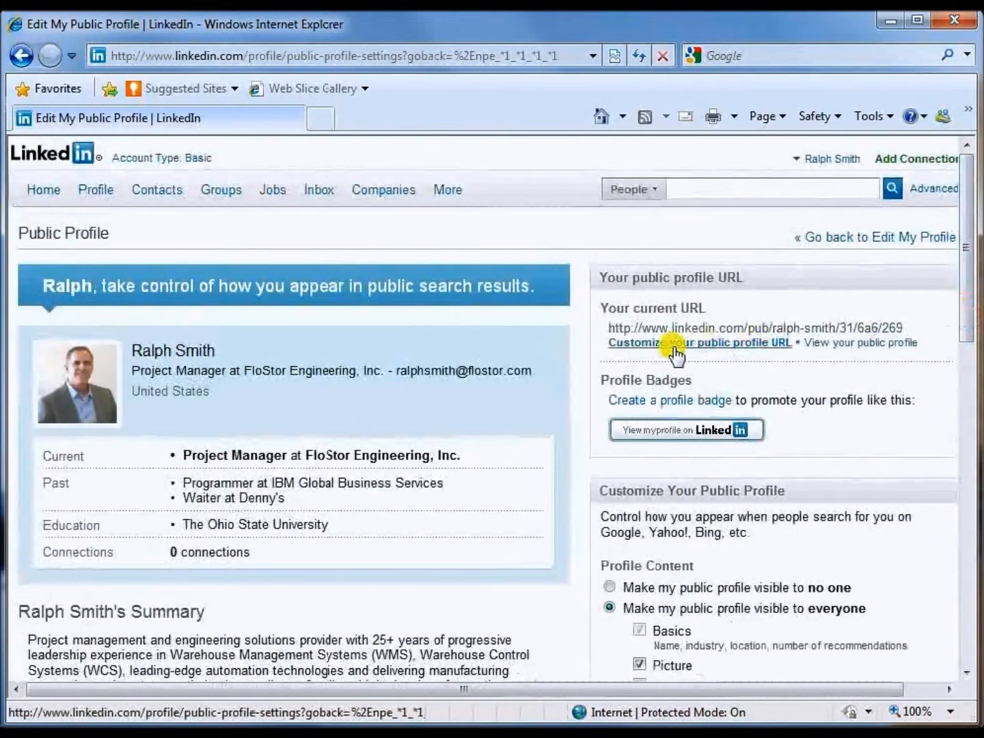
# Return to Edit Profile, scroll down, and open Contact Settings for editing.
pyautogui.moveTo(88, 198)
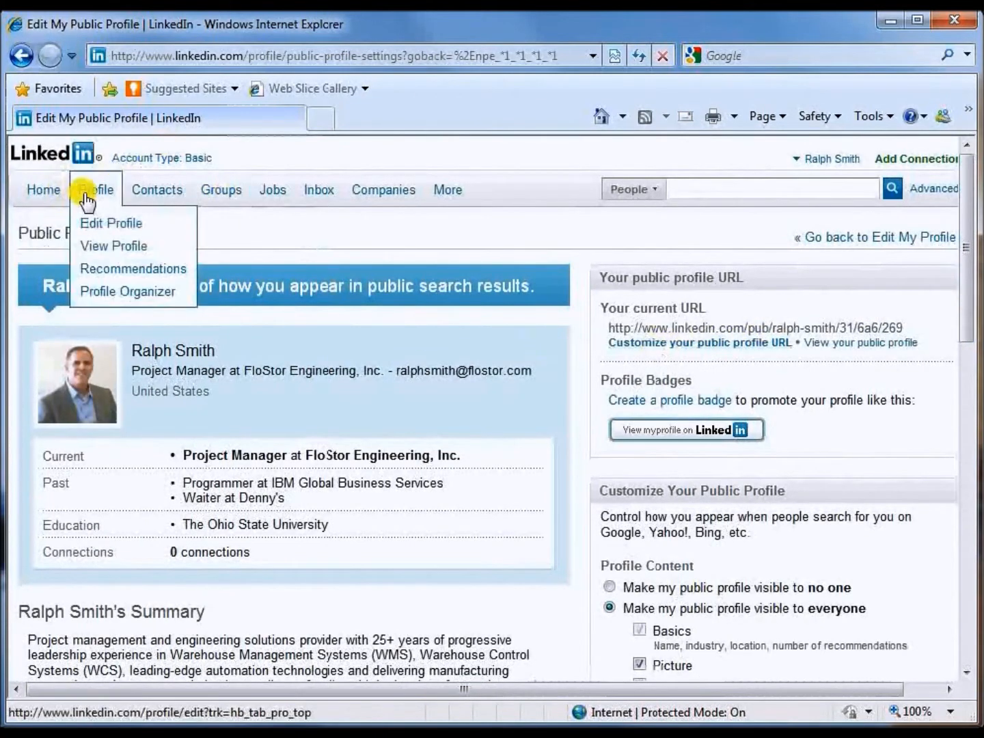
pyautogui.click(101, 225)
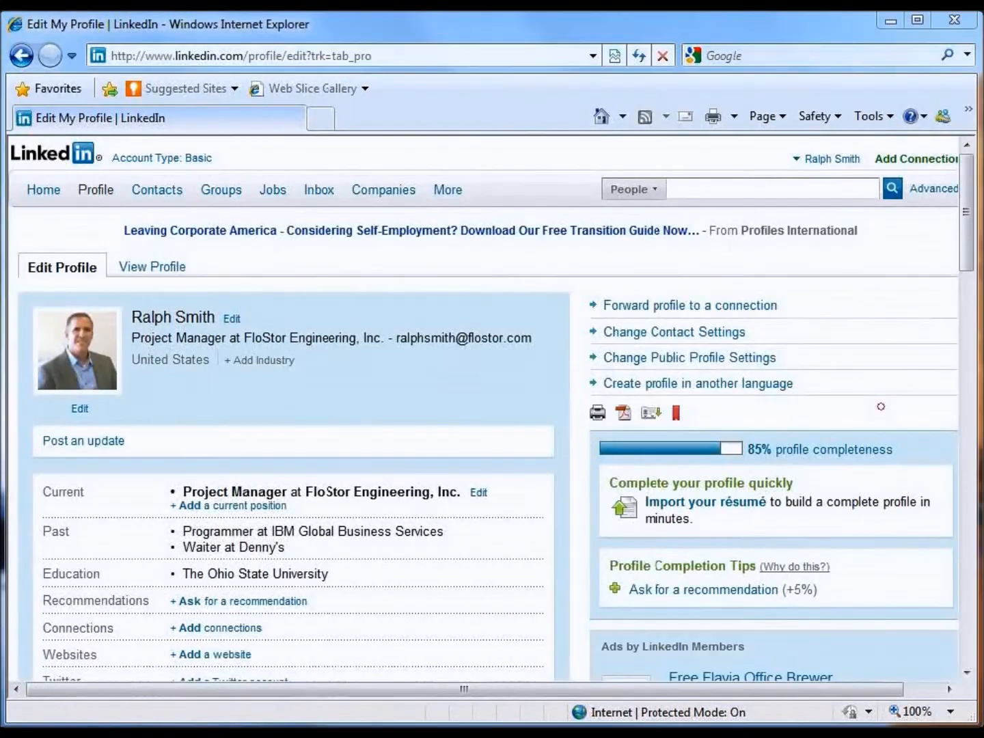
pyautogui.moveTo(969, 243); pyautogui.dragTo(970, 645)
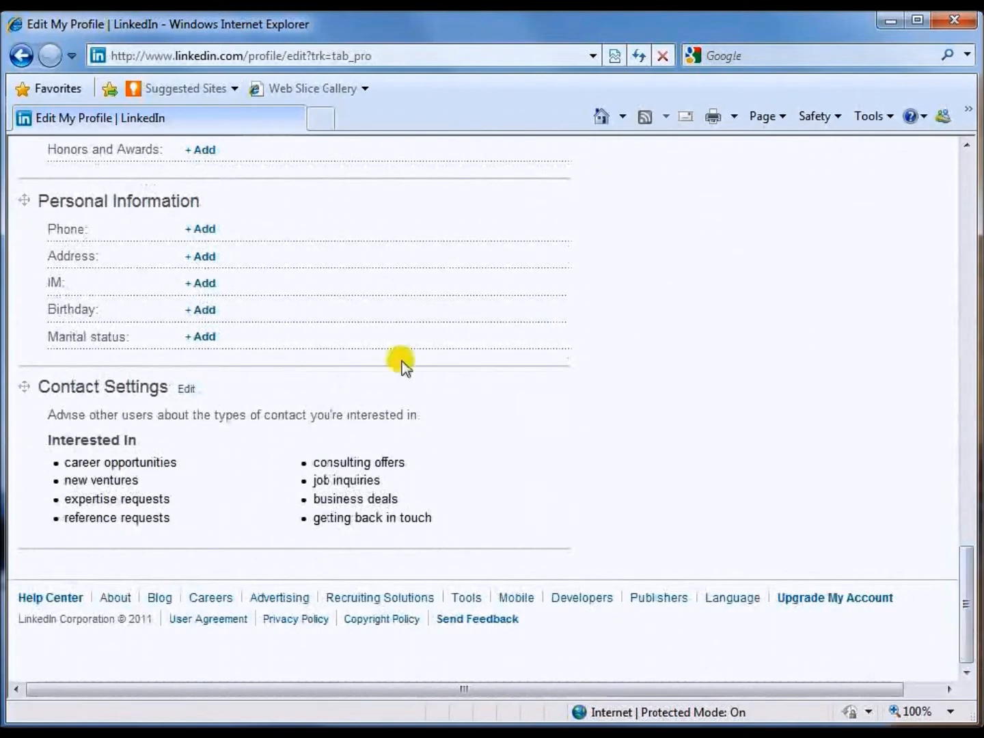
pyautogui.click(190, 391)
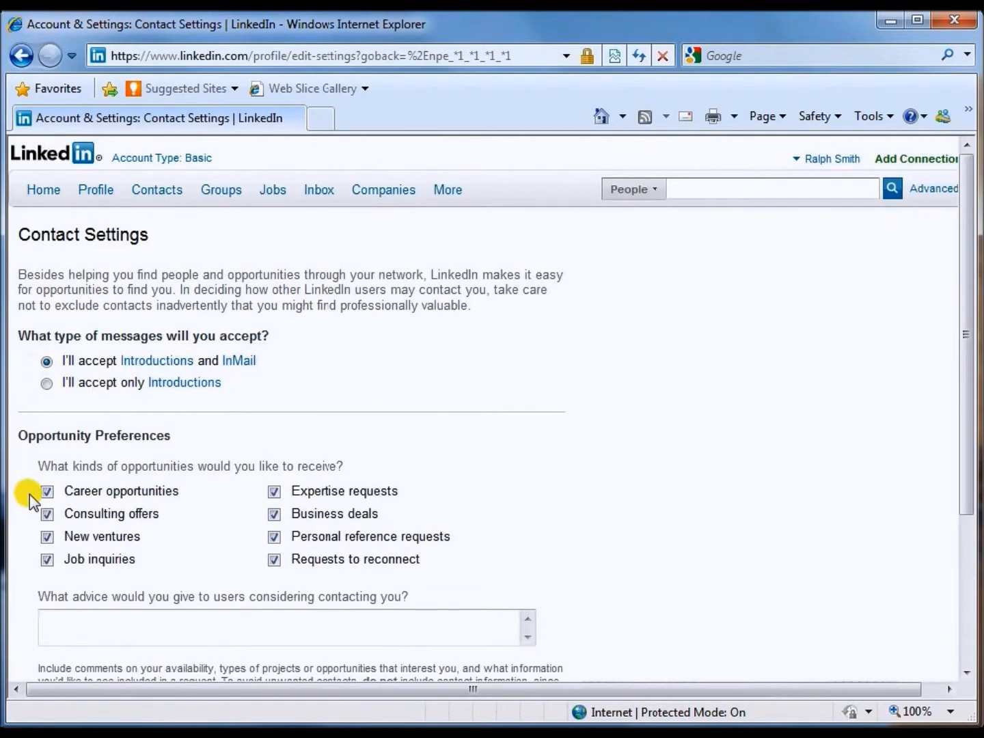
# Uncheck Career opportunities, Consulting offers, New ventures and Job inquiries.
pyautogui.click(46, 493)
pyautogui.click(47, 513)
pyautogui.click(47, 537)
pyautogui.click(48, 559)
# Enter contact advice asking people to email your address, then save the contact settings.
pyautogui.click(422, 623)
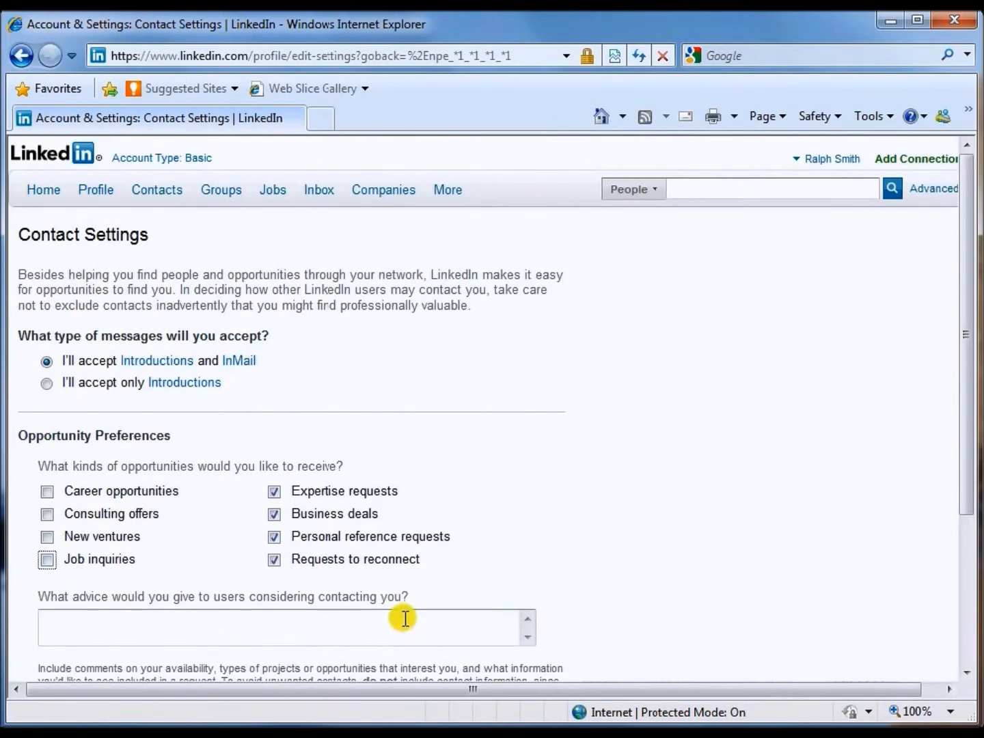
pyautogui.click(405, 619)
pyautogui.write('email ')
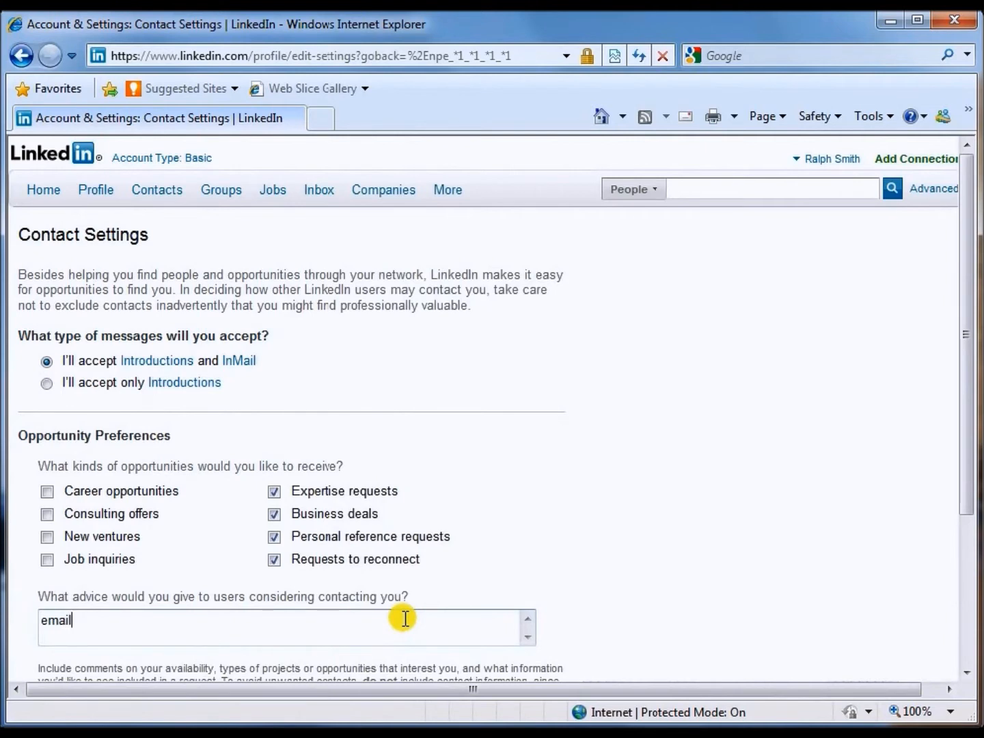
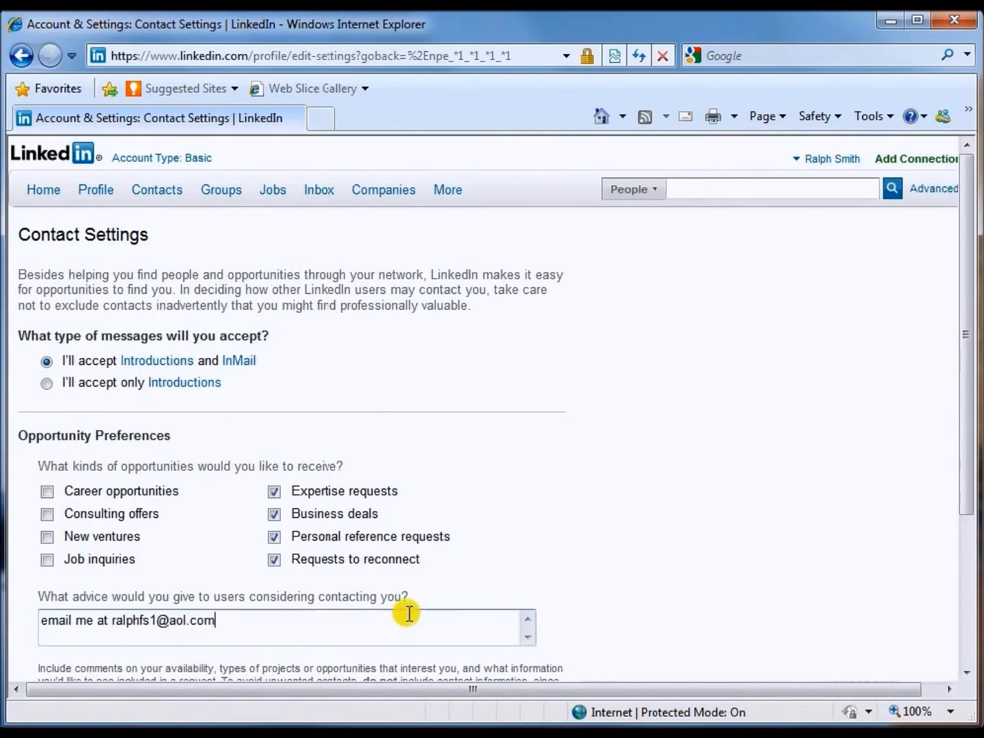
pyautogui.moveTo(967, 470); pyautogui.dragTo(966, 625)
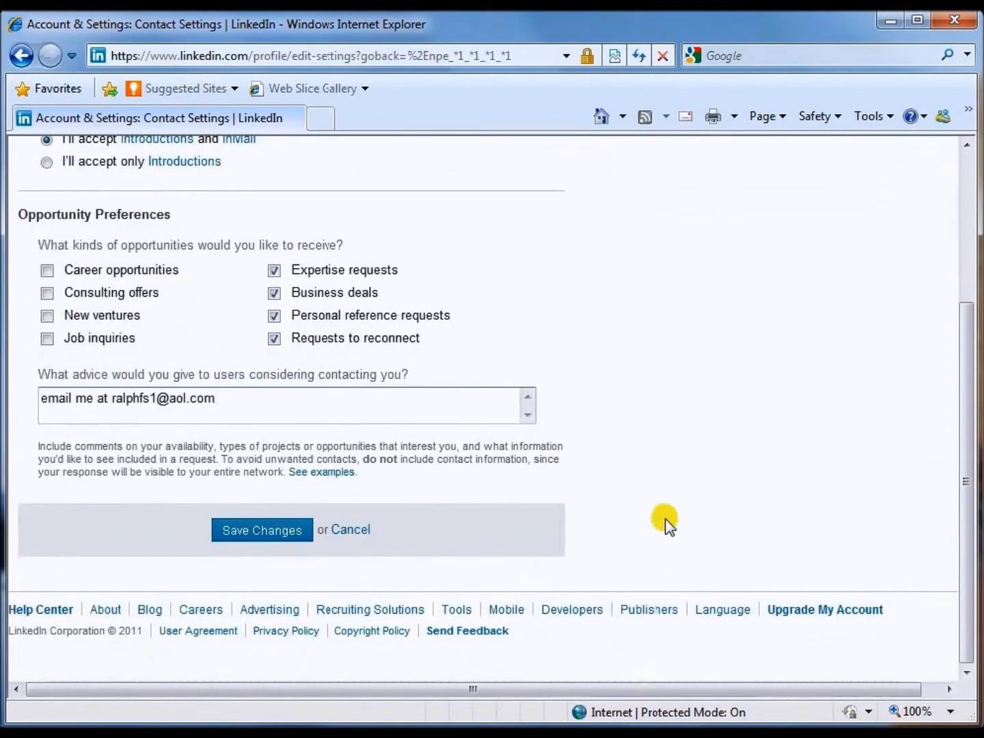
pyautogui.moveTo(970, 471)
pyautogui.mouseDown()
pyautogui.moveTo(968, 329)
pyautogui.moveTo(967, 478)
pyautogui.mouseUp()
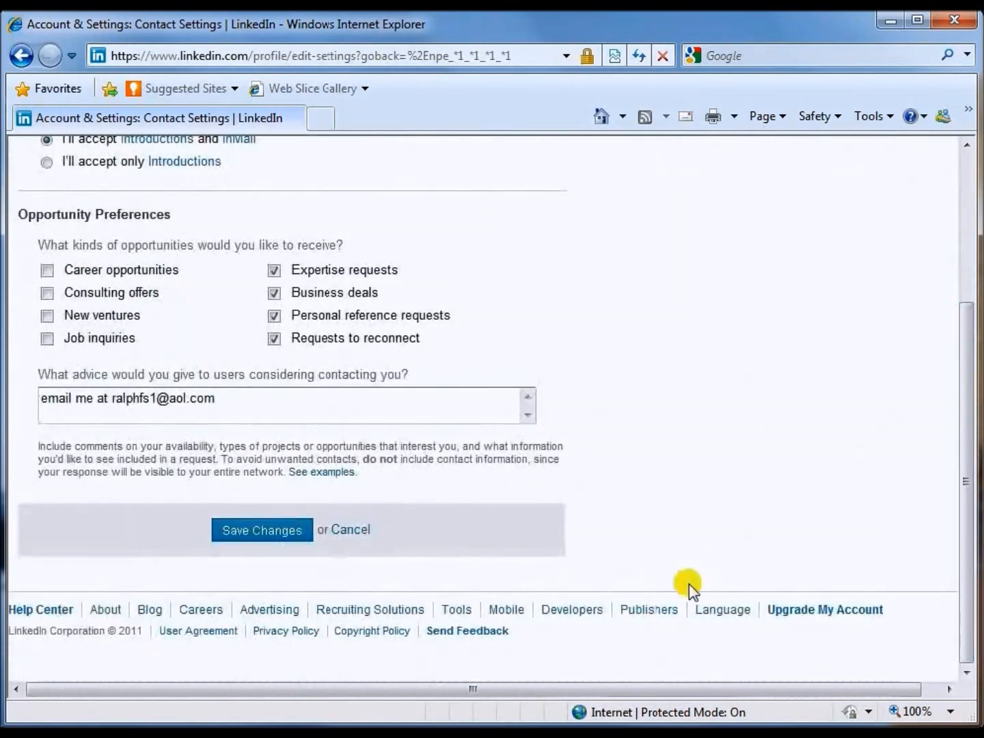
pyautogui.click(260, 530)
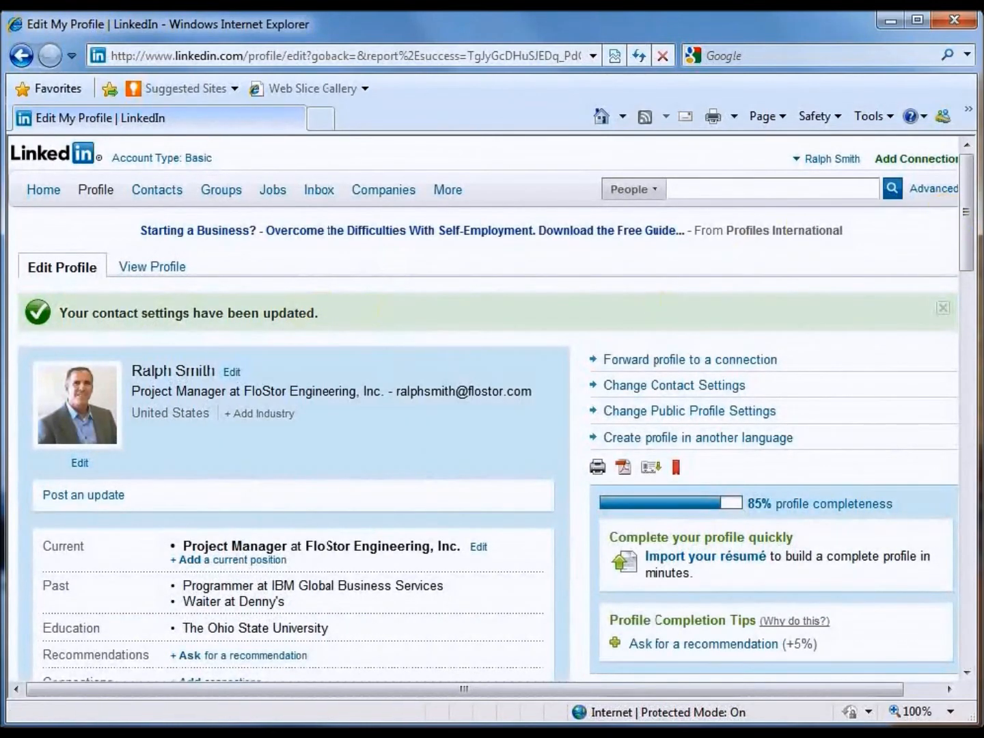
# Scroll to Personal Information and start adding a Birthday.
pyautogui.moveTo(970, 220); pyautogui.dragTo(954, 580)
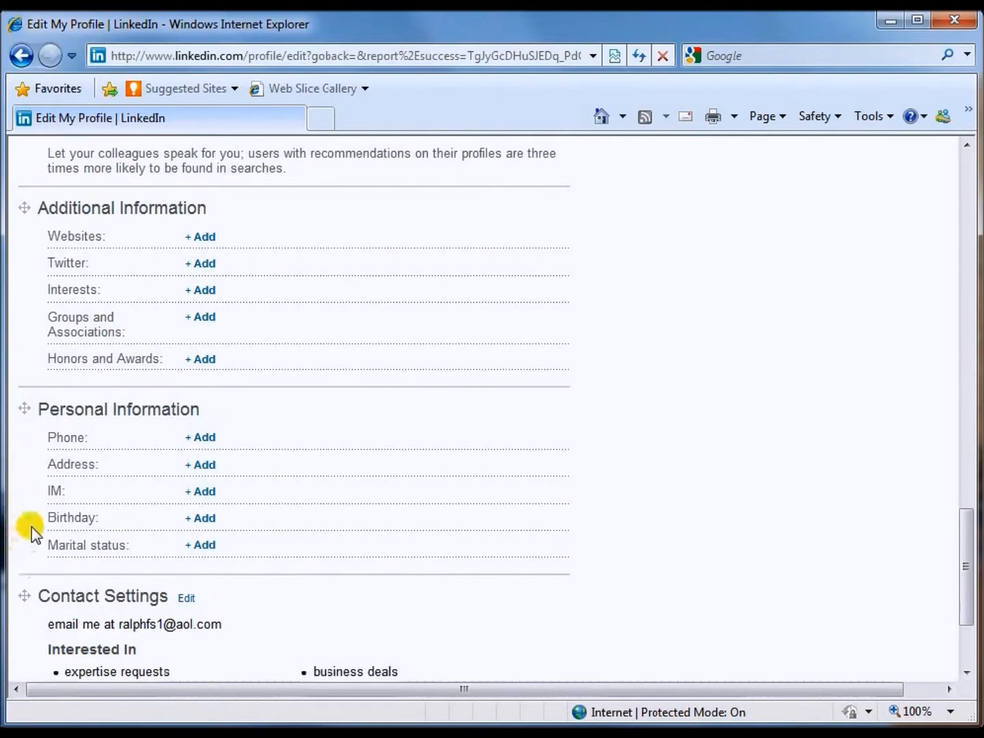
pyautogui.click(202, 520)
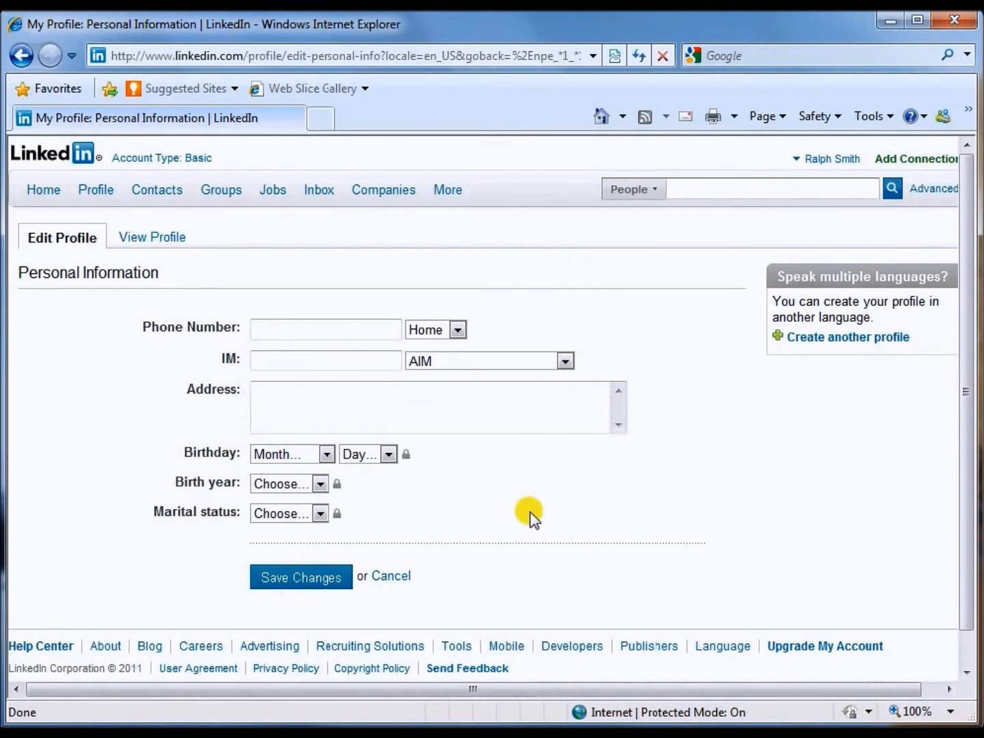
# Choose June as the month and 6 as the day for the birthday, then save.
pyautogui.click(327, 455)
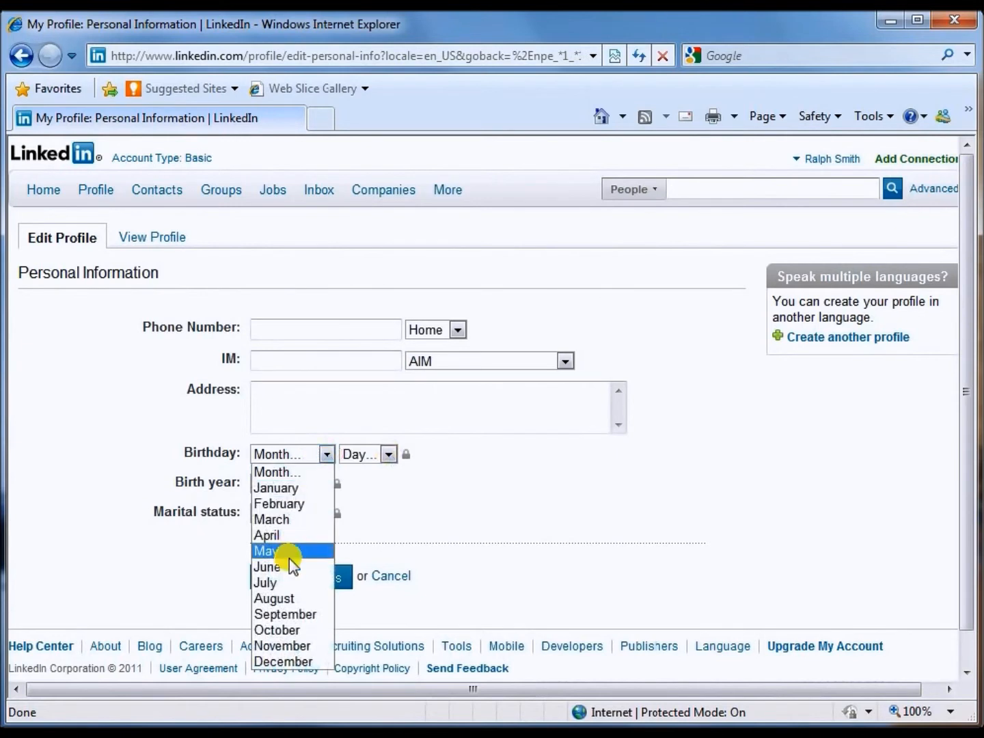
pyautogui.click(283, 568)
pyautogui.click(388, 454)
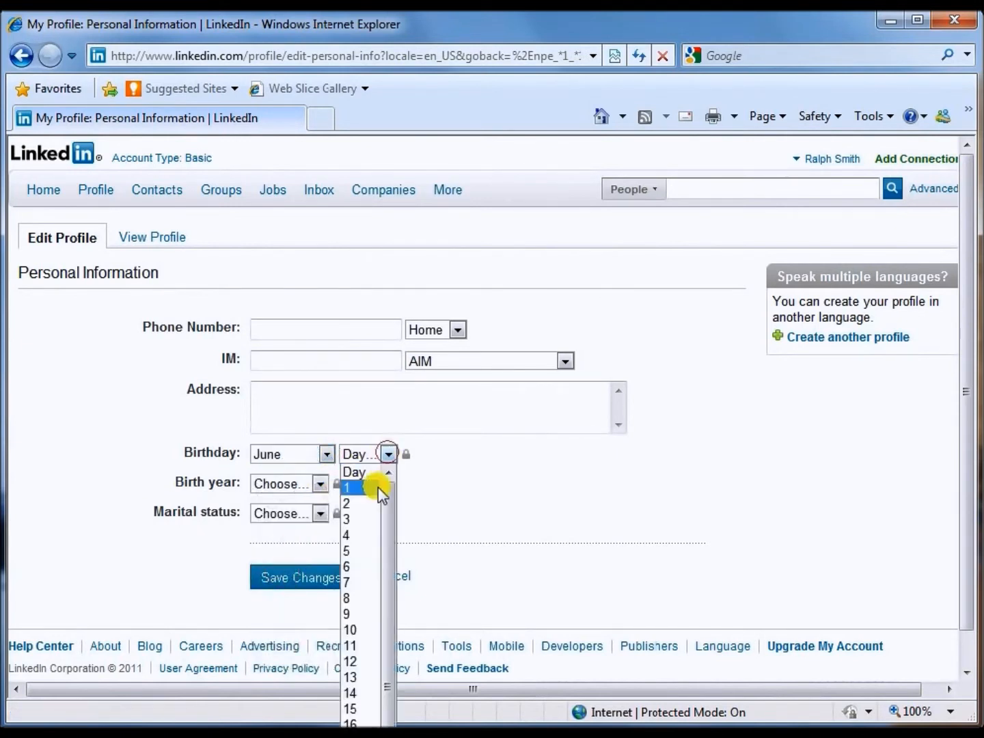
pyautogui.click(348, 567)
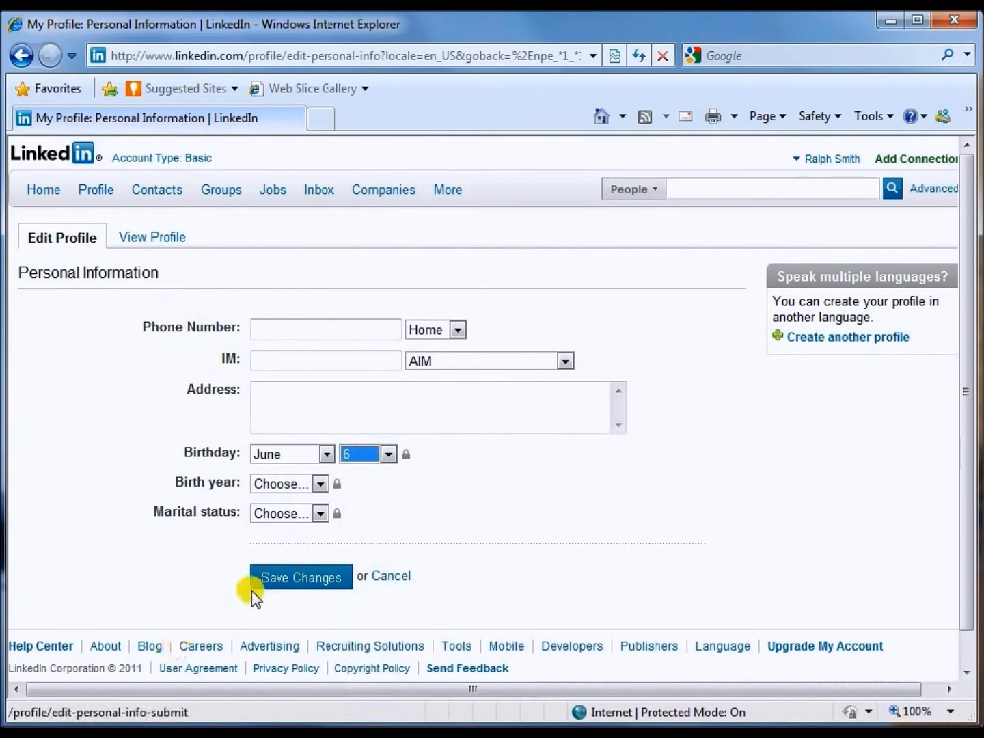
pyautogui.click(285, 576)
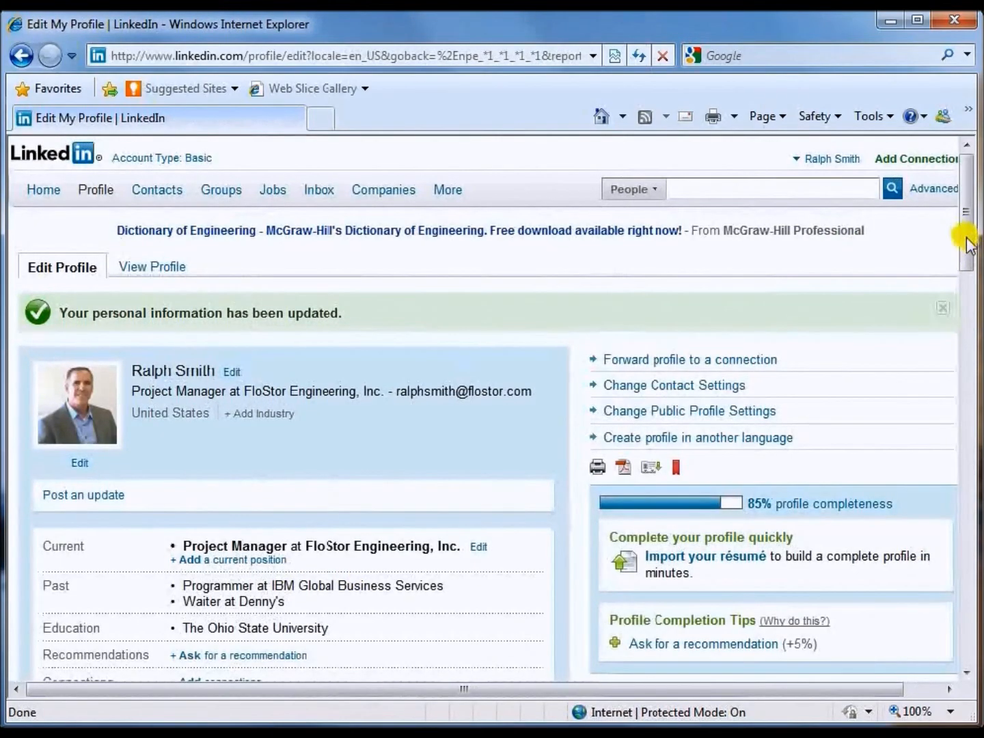
pyautogui.moveTo(966, 243); pyautogui.dragTo(973, 491)
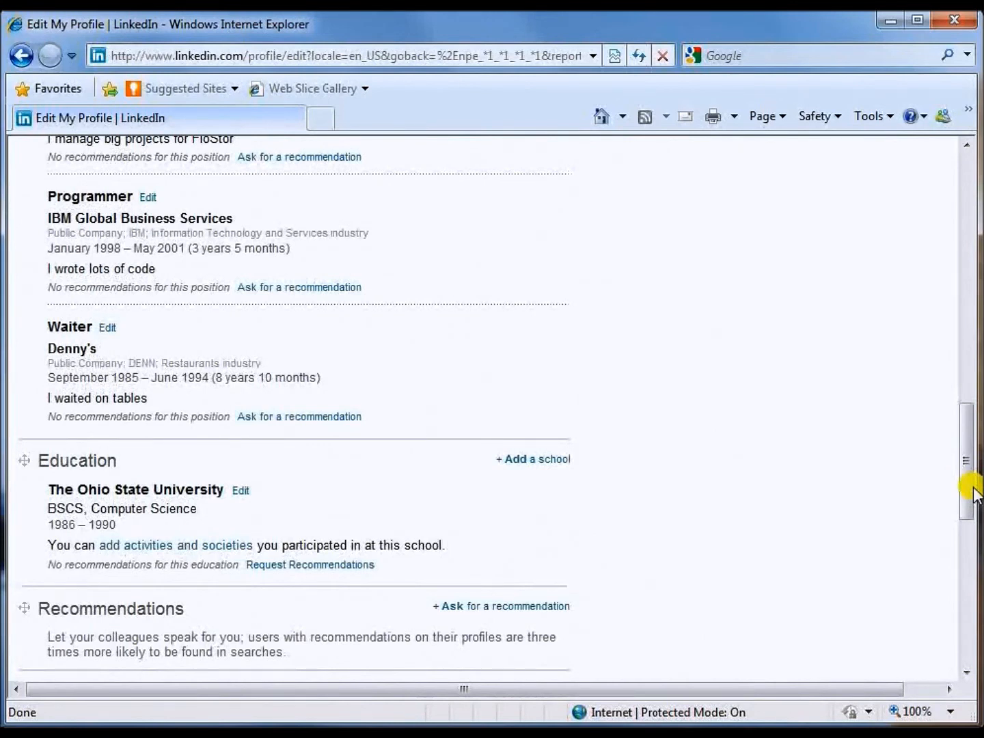
# Scroll down the Edit Profile page to the Additional Information section.
pyautogui.click(966, 476)
pyautogui.moveTo(965, 476); pyautogui.dragTo(966, 227)
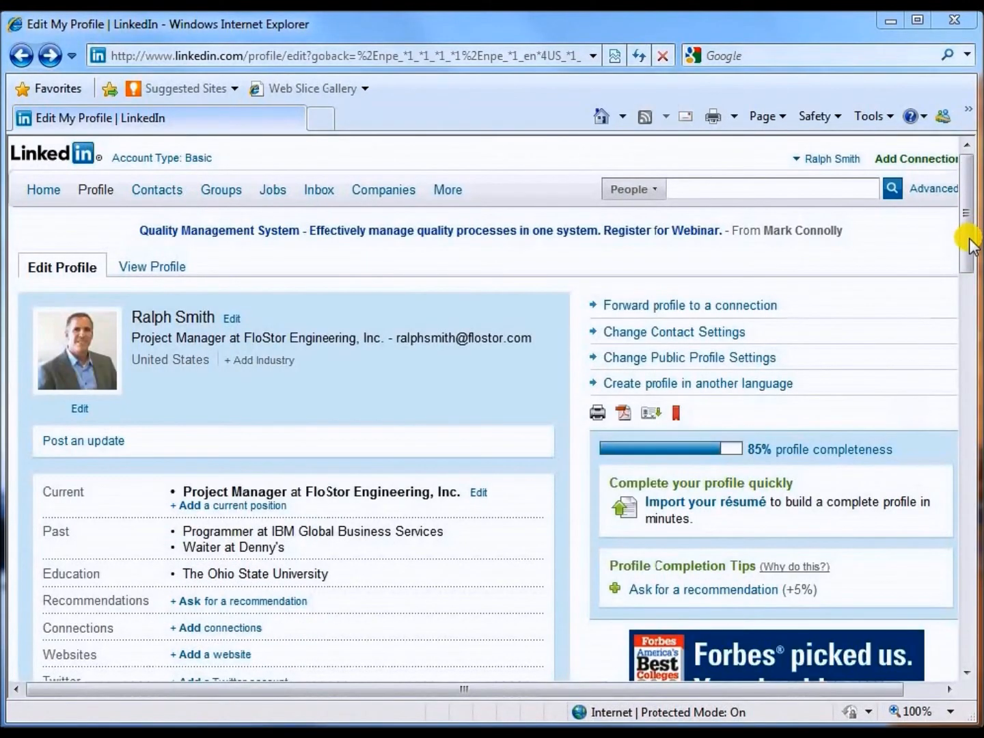
pyautogui.moveTo(968, 242); pyautogui.dragTo(966, 588)
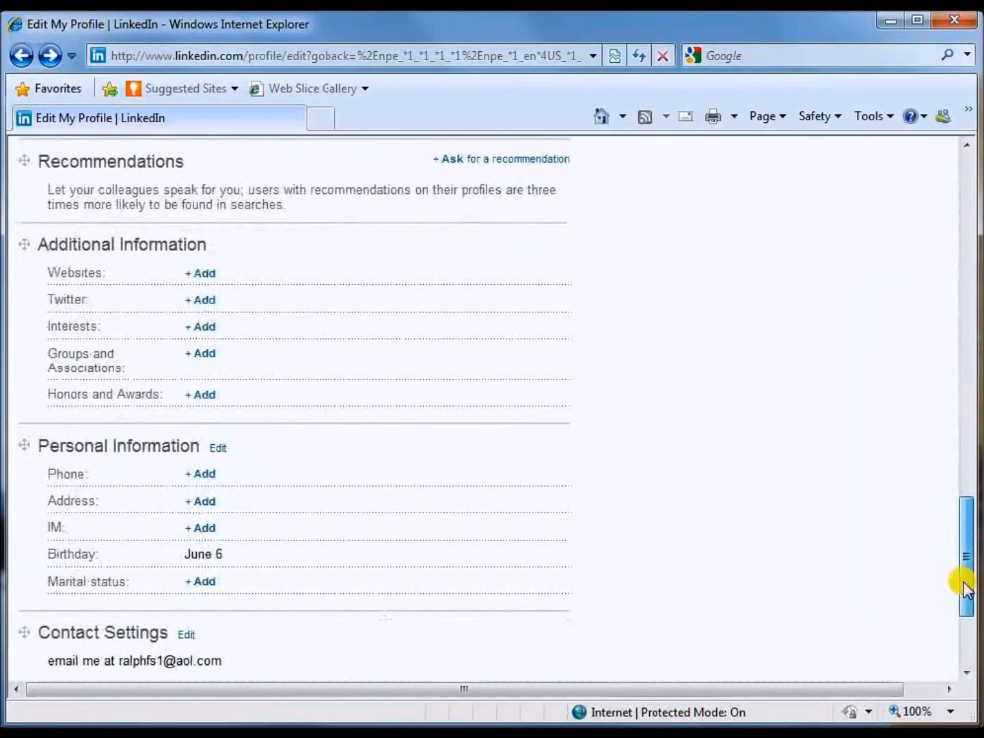
pyautogui.click(207, 274)
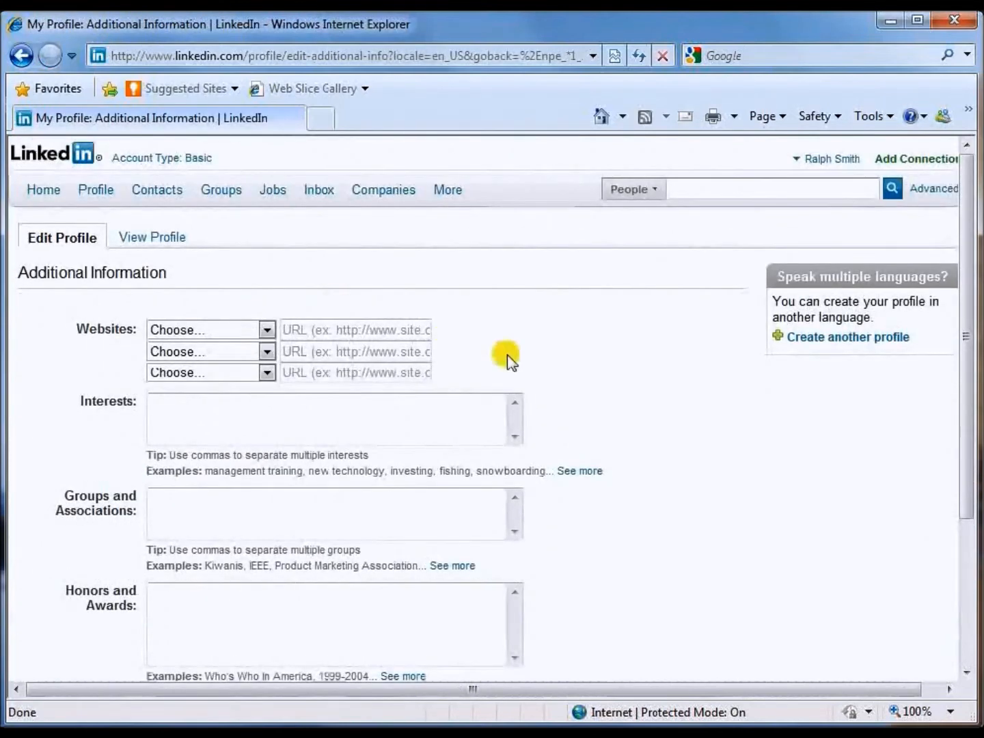
pyautogui.click(268, 330)
pyautogui.click(226, 378)
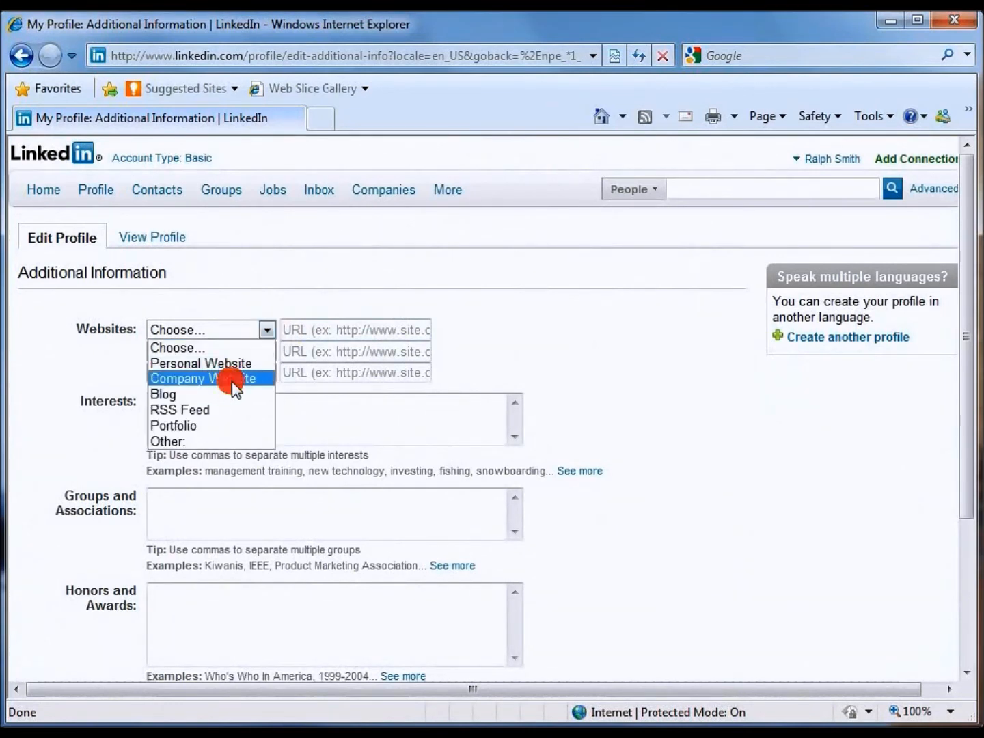
pyautogui.click(295, 330)
pyautogui.write('h')
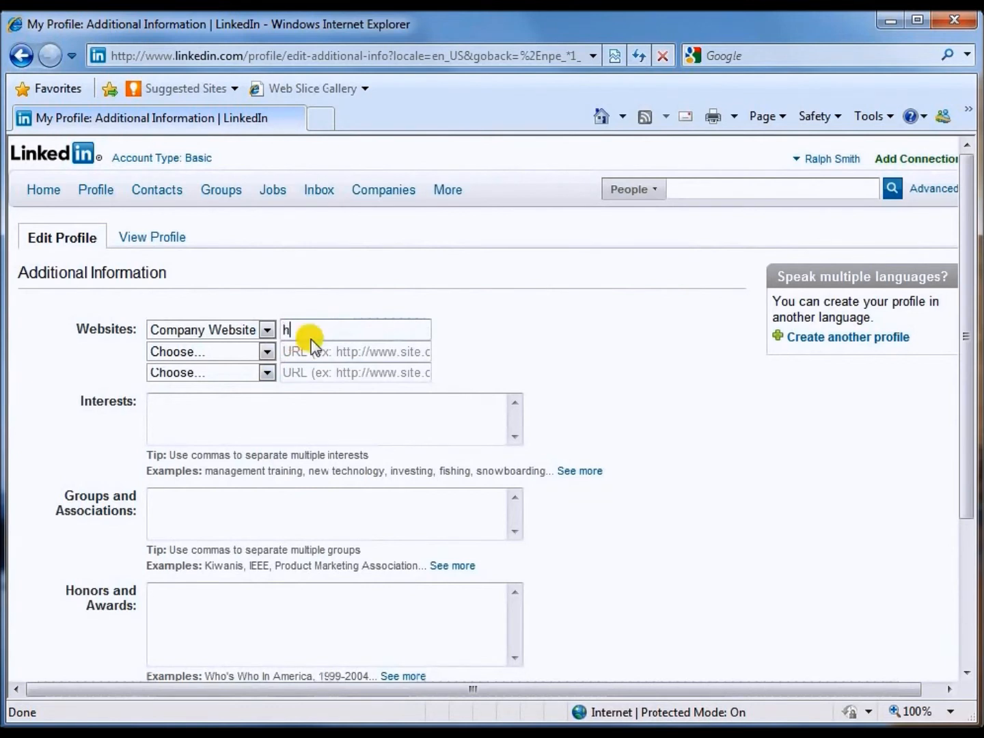
pyautogui.write('ttp://www.flostor.com')
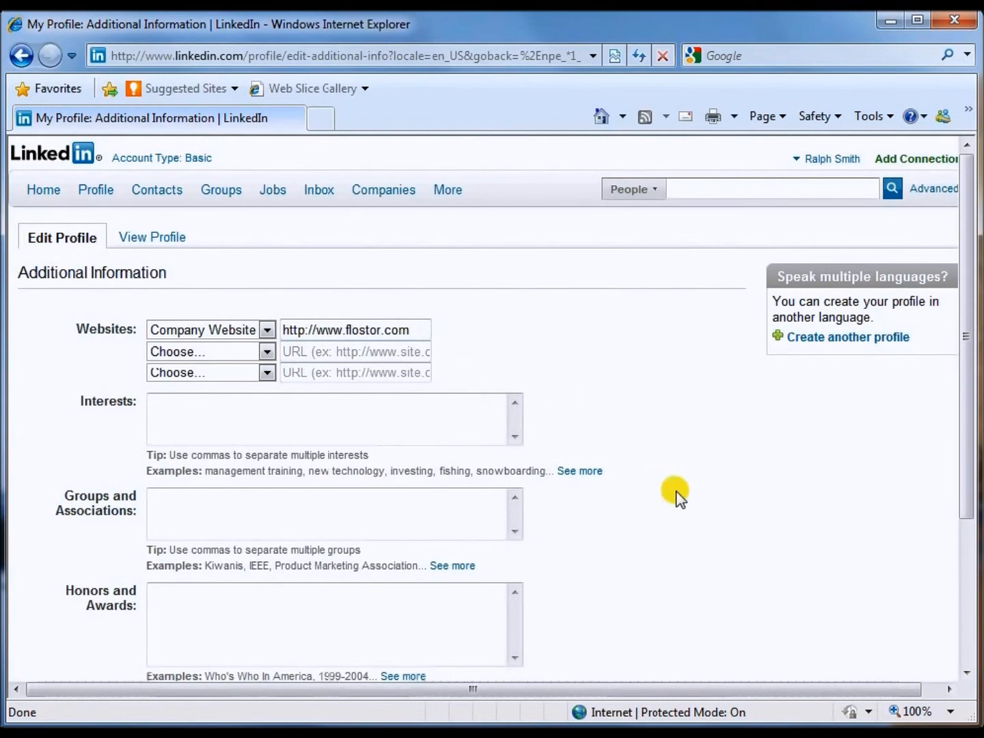
# Enter WERC, AITP under Groups and Associations and save the additional information.
pyautogui.scroll(-1, 679, 495)
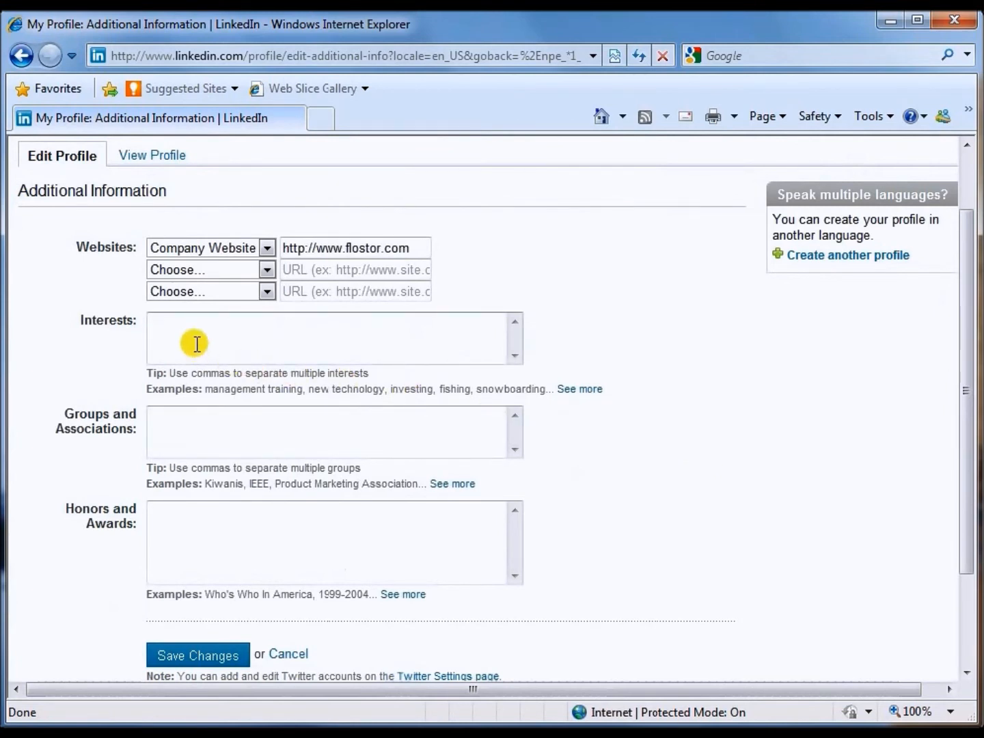
pyautogui.click(190, 424)
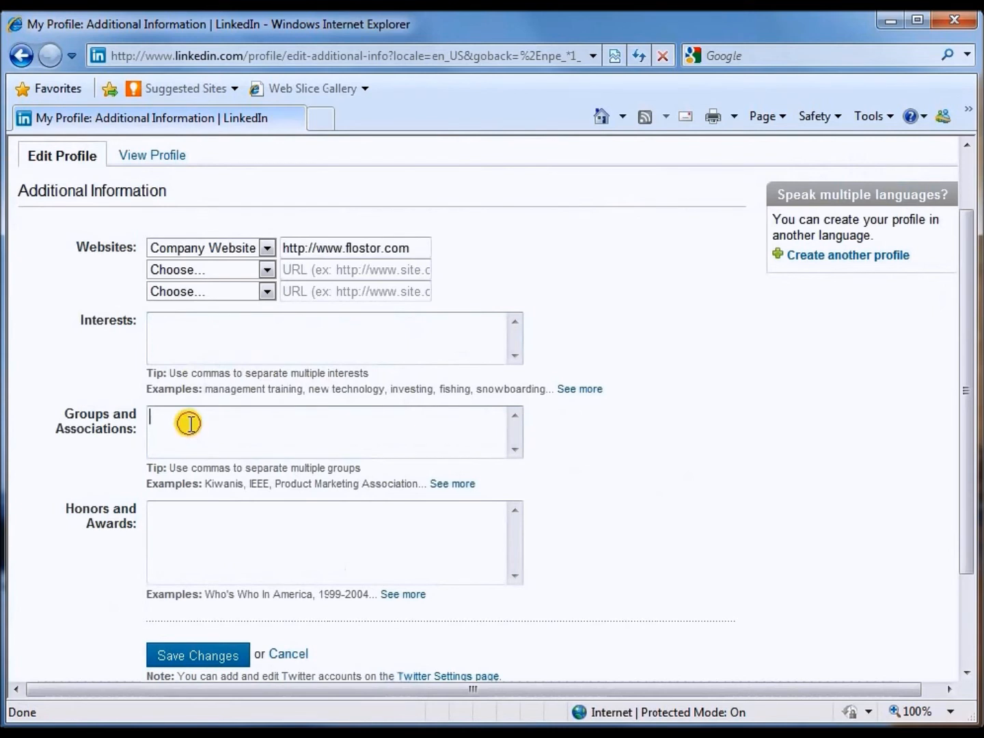
pyautogui.write('WERC,')
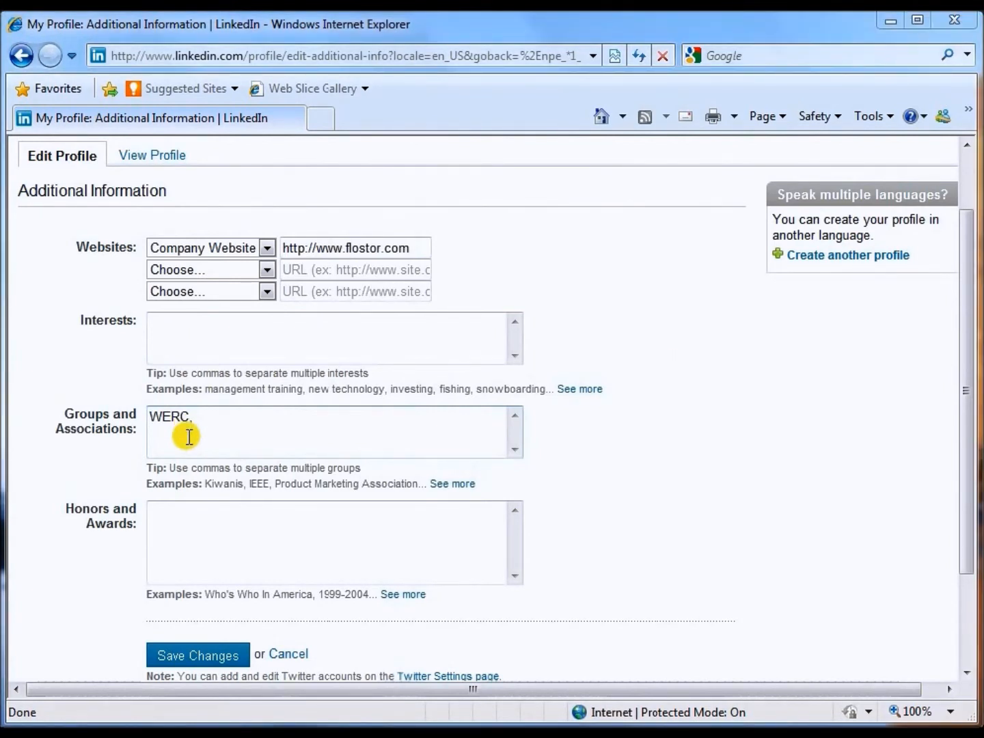
pyautogui.click(208, 429)
pyautogui.write('A')
pyautogui.write('P')
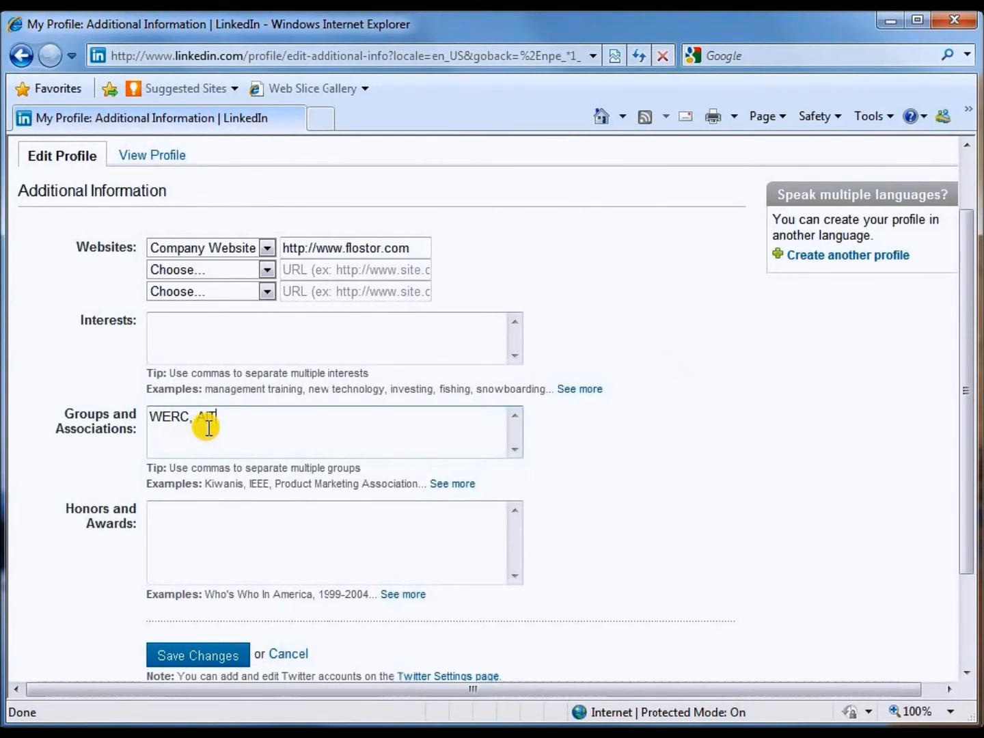
pyautogui.write('TP')
pyautogui.scroll(-2, 622, 510)
pyautogui.click(404, 452)
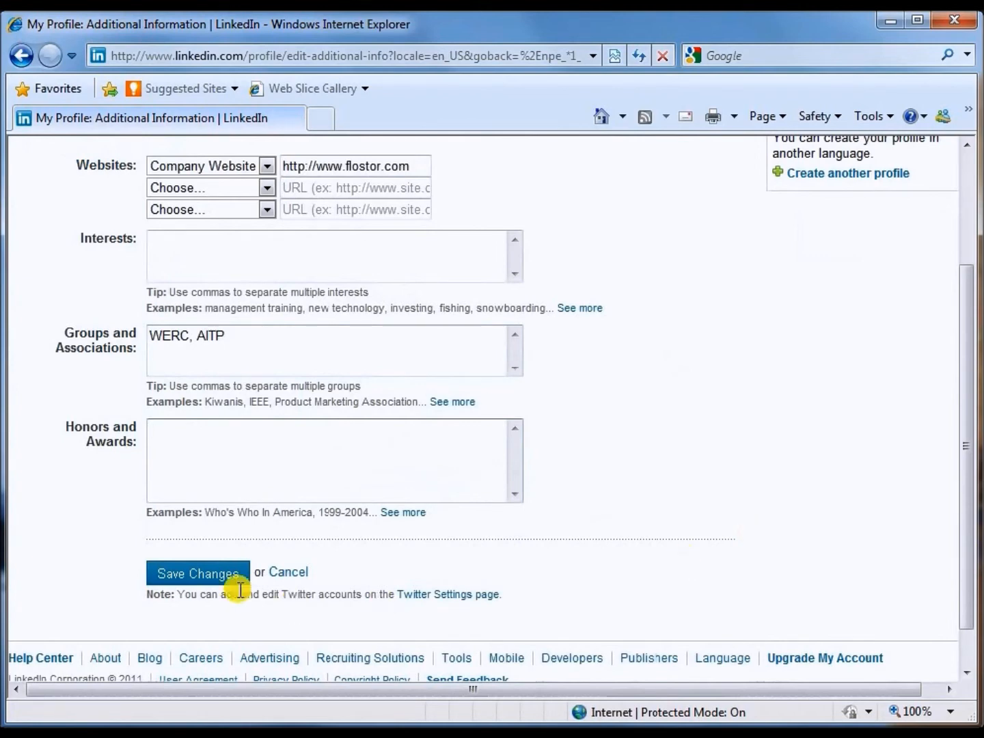
pyautogui.click(217, 577)
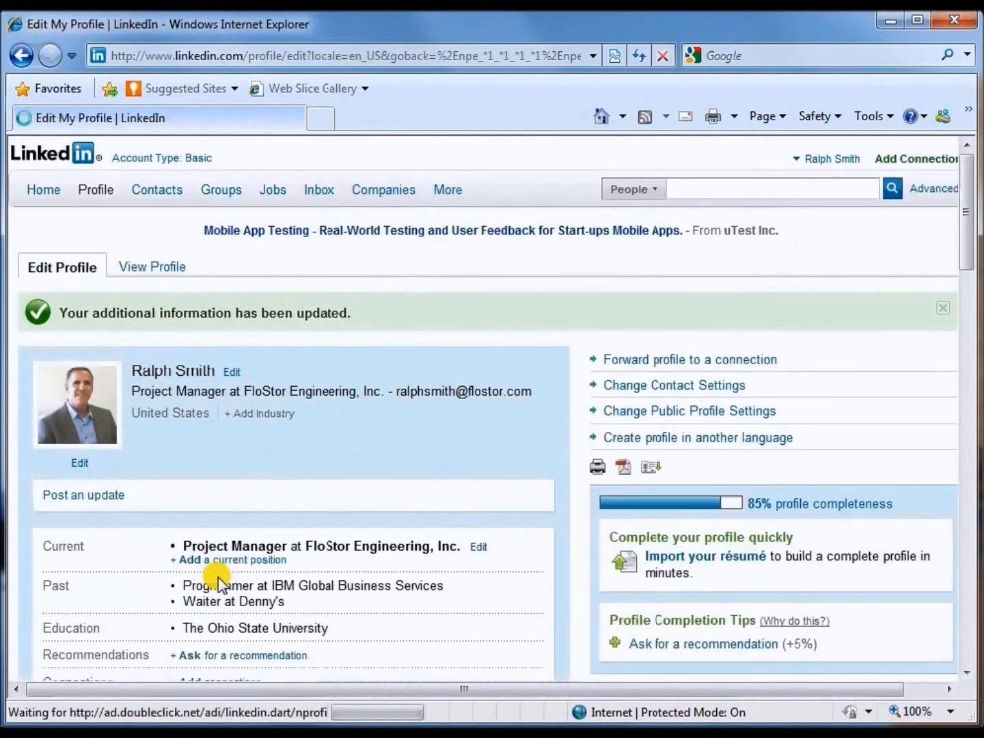
pyautogui.click(968, 238)
pyautogui.moveTo(968, 238); pyautogui.dragTo(967, 391)
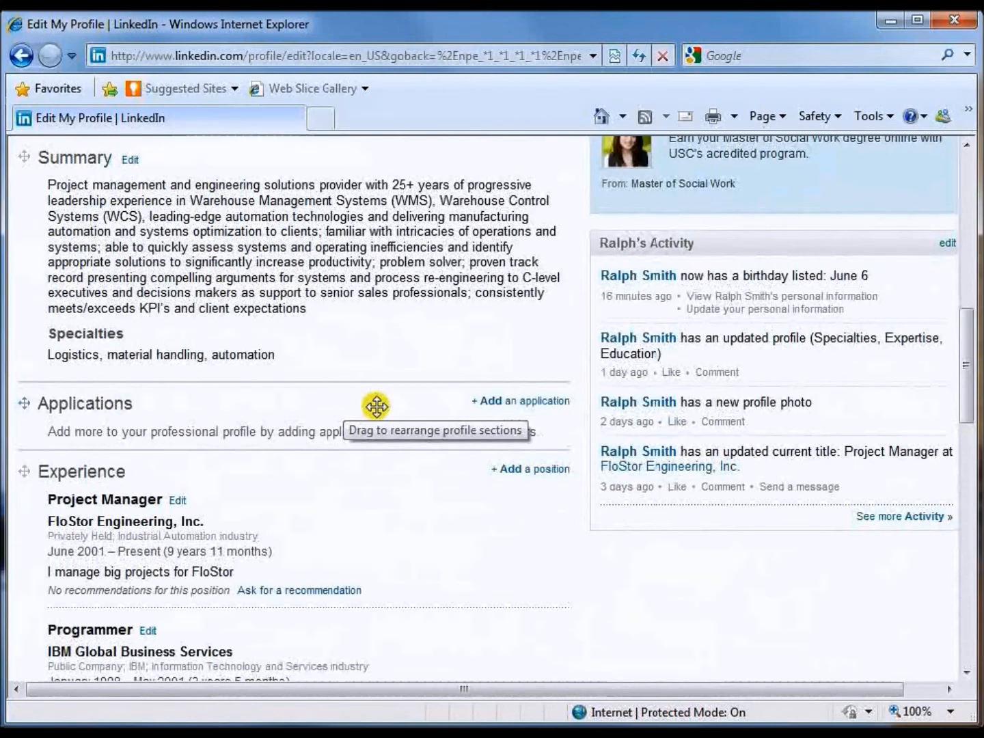
pyautogui.click(507, 403)
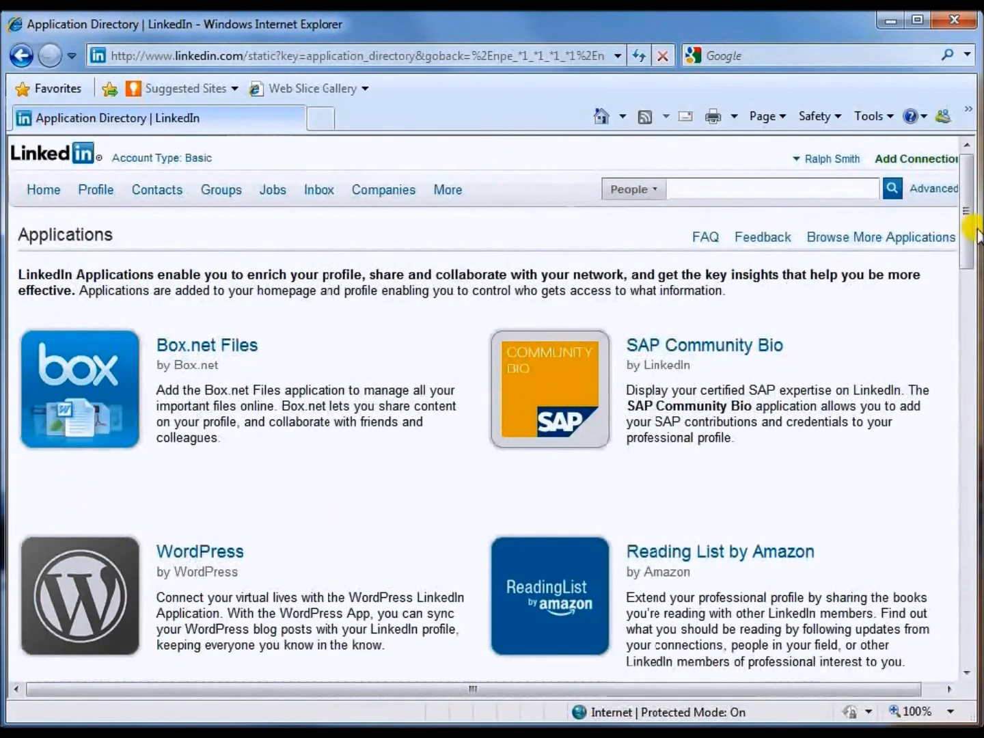
pyautogui.moveTo(968, 202); pyautogui.dragTo(973, 369)
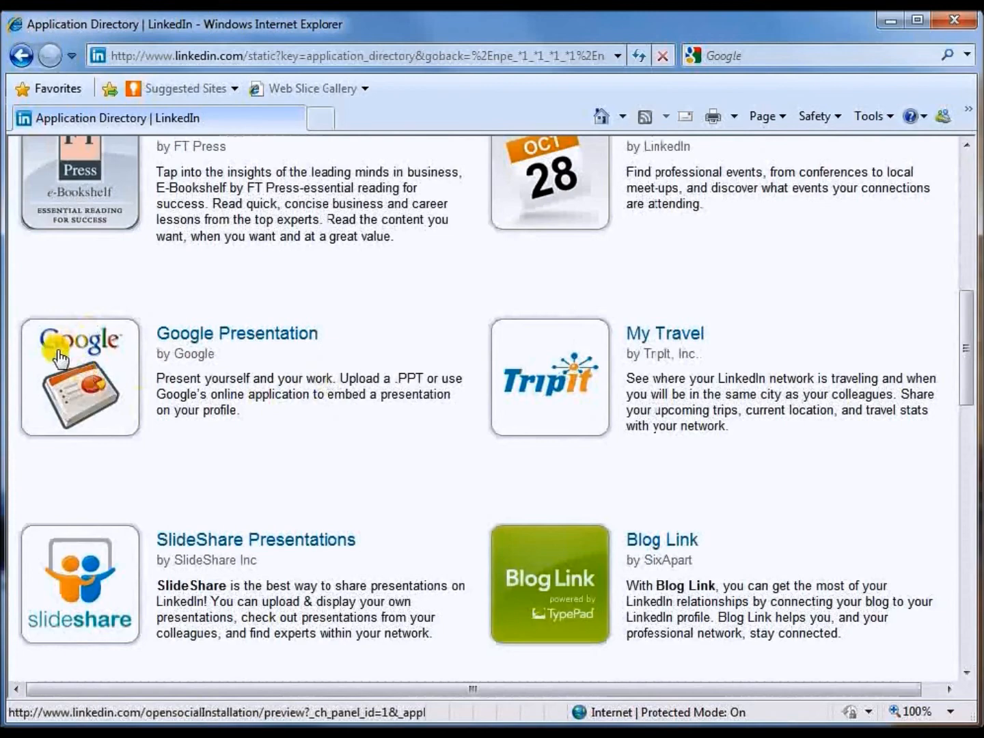
pyautogui.moveTo(974, 352); pyautogui.dragTo(969, 212)
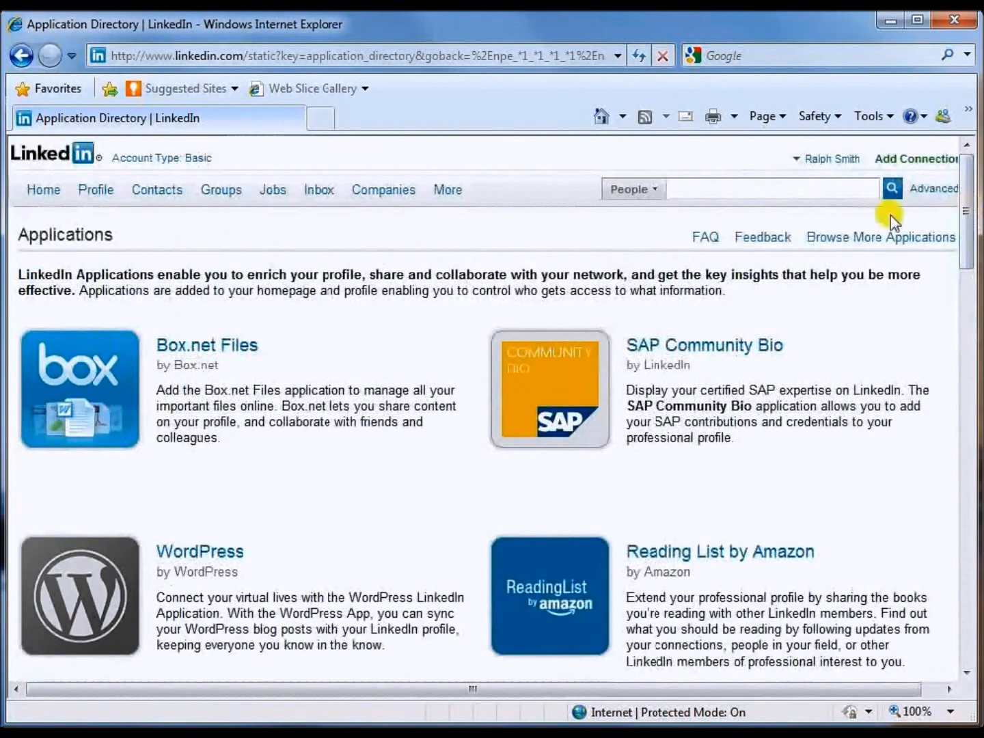
pyautogui.click(26, 59)
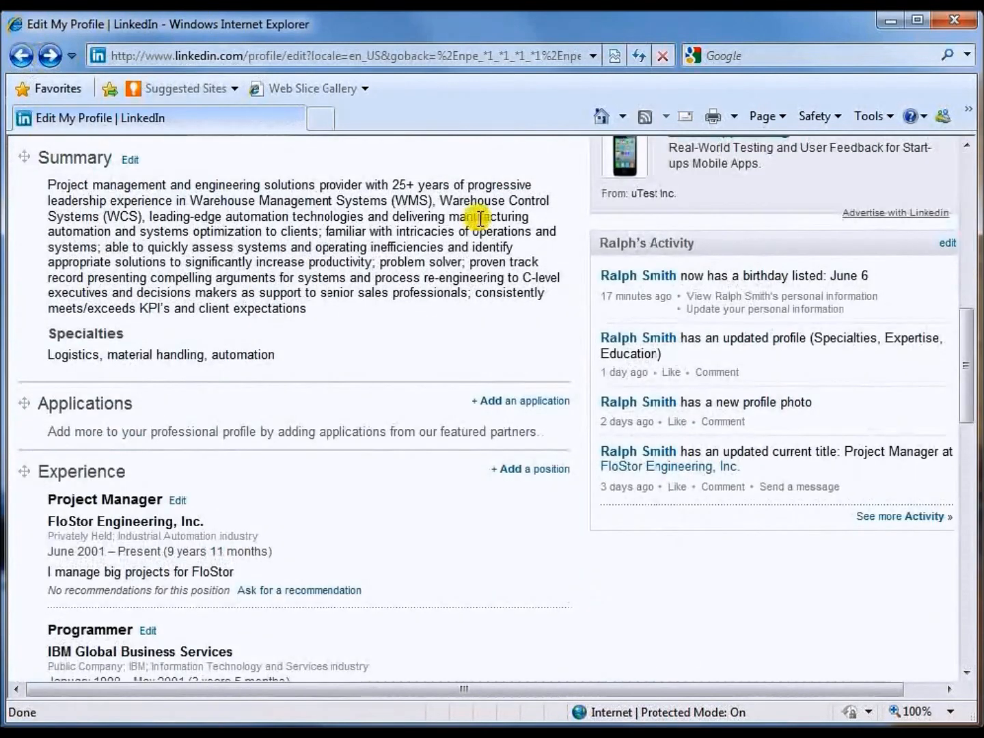
pyautogui.moveTo(968, 378); pyautogui.dragTo(970, 215)
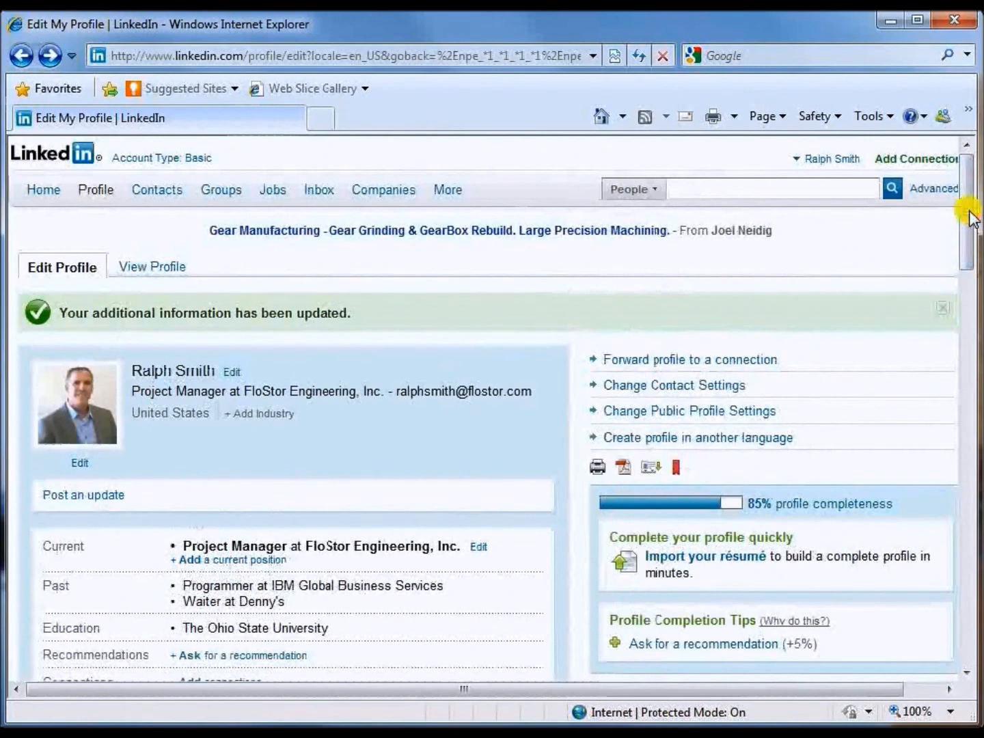
# In View Profile, check the company website, June 6 birthday and groups WERC, AITP, then scroll back up.
pyautogui.click(171, 270)
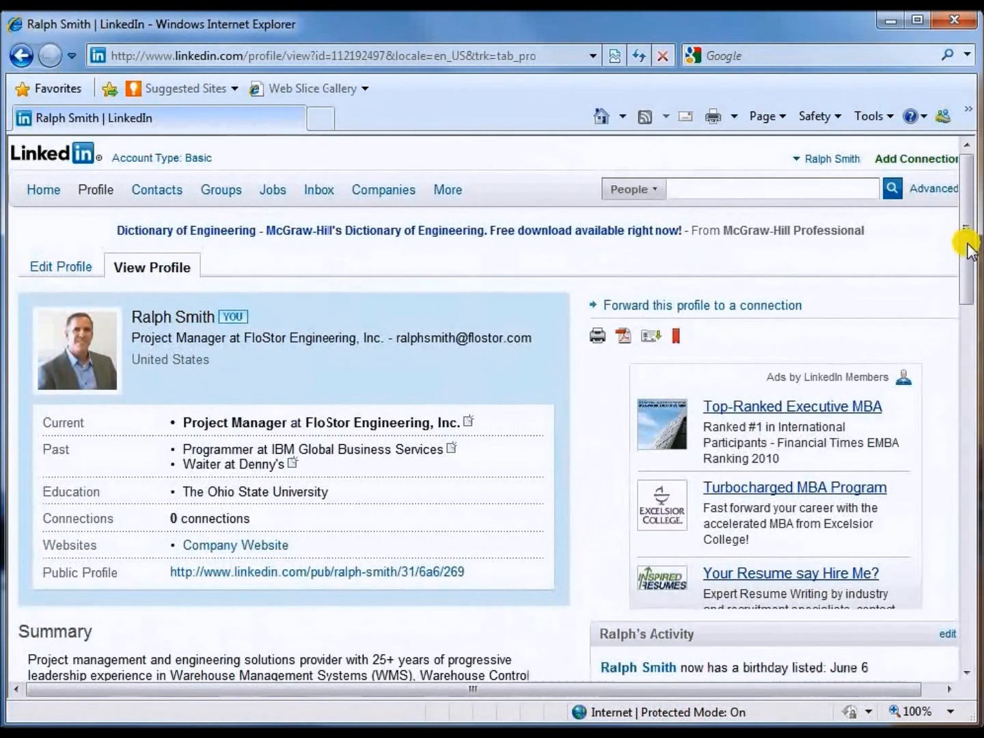
pyautogui.moveTo(967, 246); pyautogui.dragTo(977, 286)
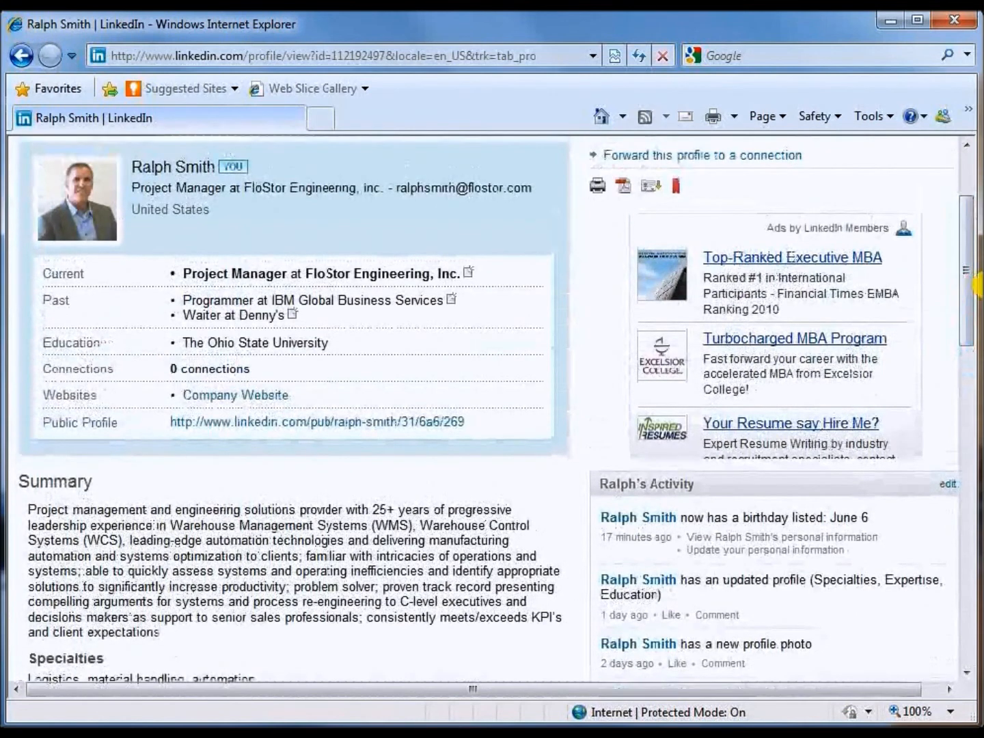
pyautogui.moveTo(396, 277)
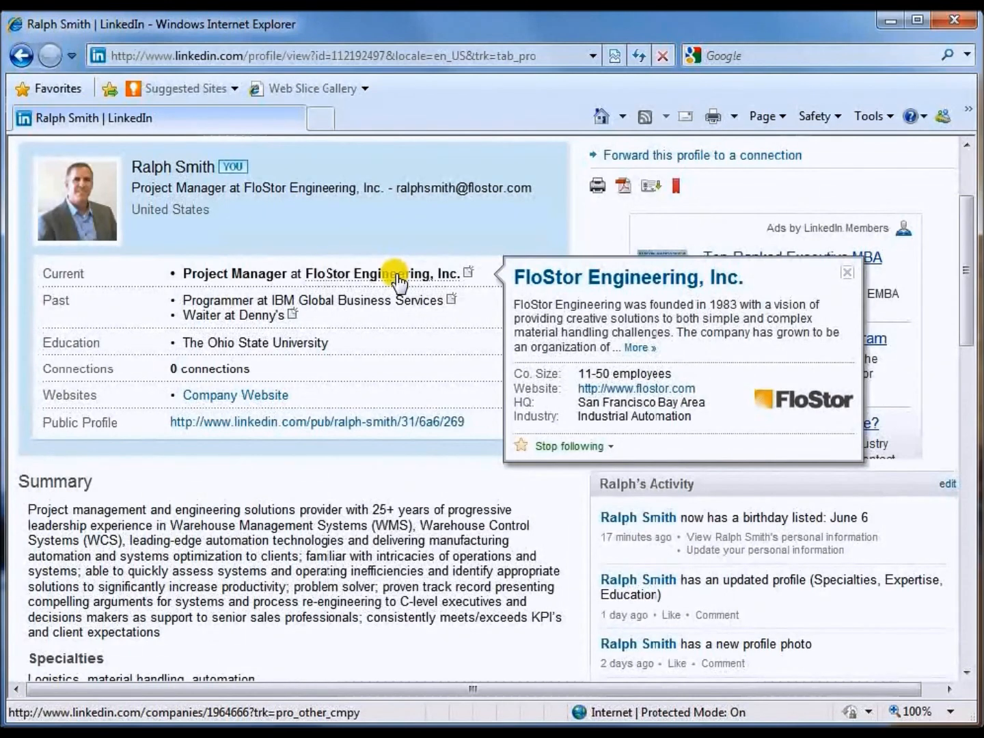
pyautogui.click(967, 295)
pyautogui.moveTo(967, 295); pyautogui.dragTo(971, 335)
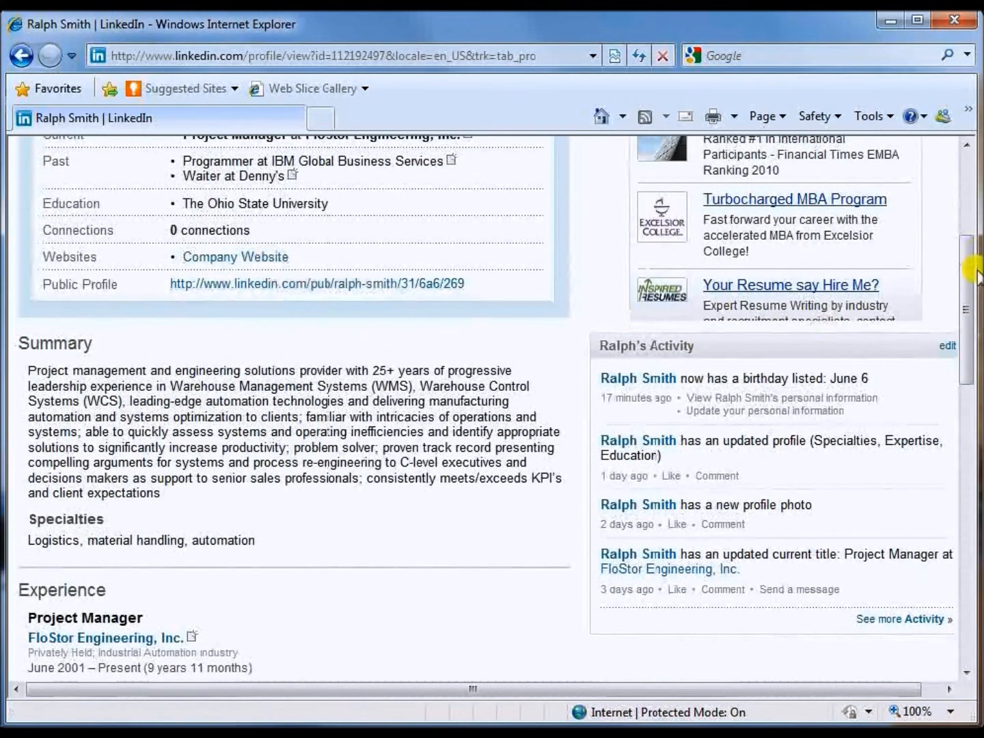
pyautogui.moveTo(969, 280); pyautogui.dragTo(969, 311)
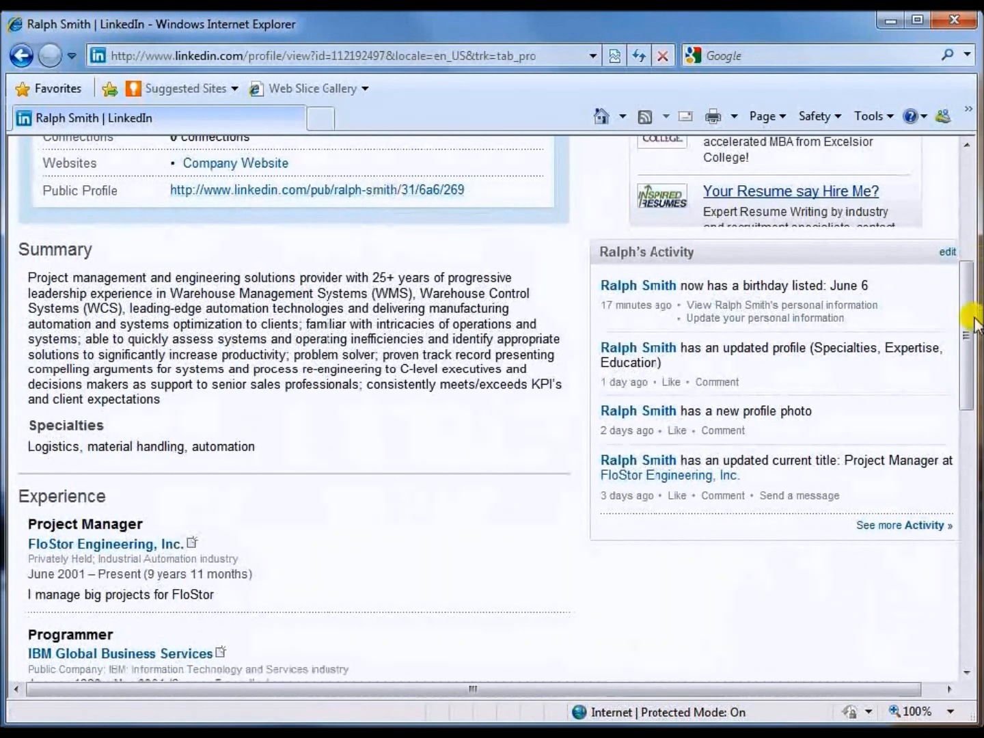
pyautogui.moveTo(962, 330); pyautogui.dragTo(970, 557)
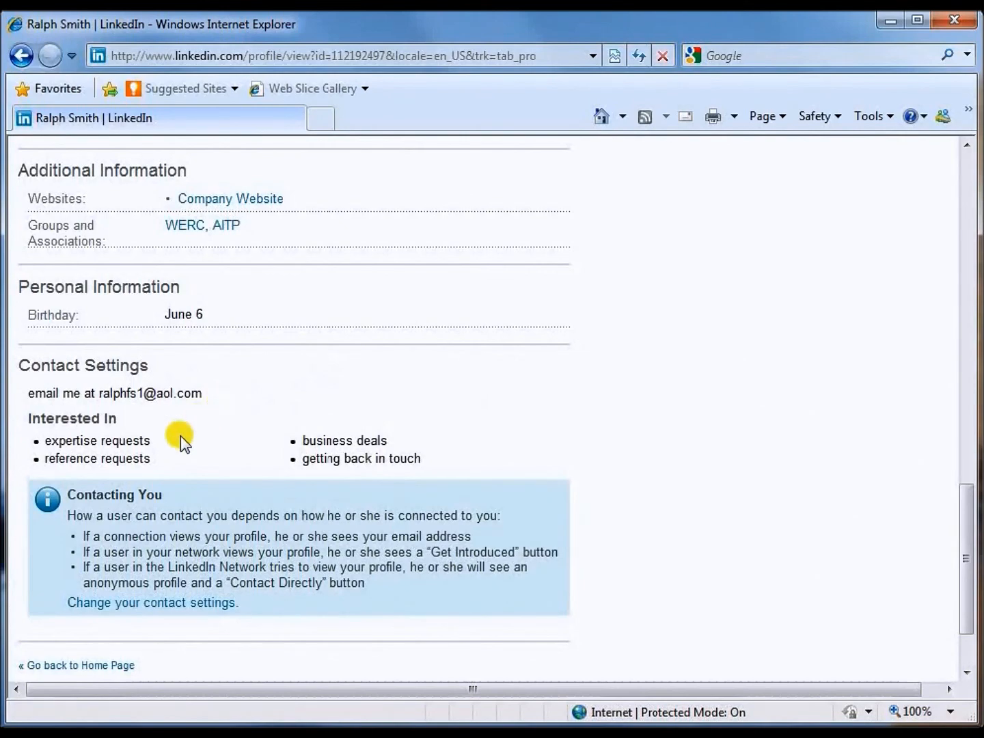
pyautogui.click(966, 529)
pyautogui.moveTo(966, 529); pyautogui.dragTo(966, 212)
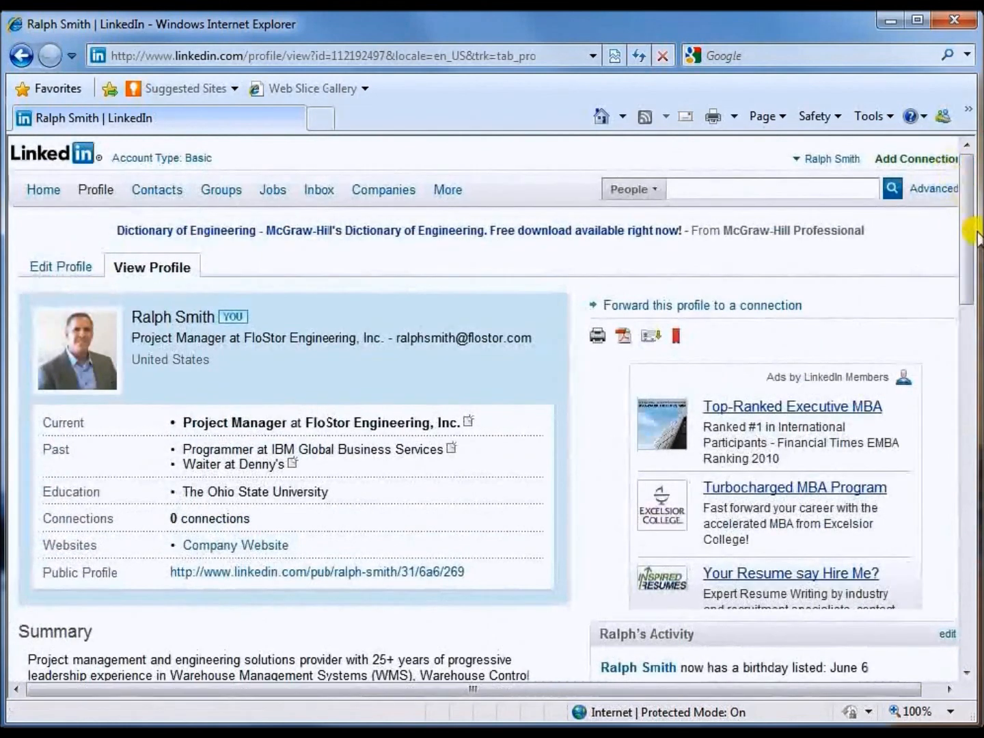